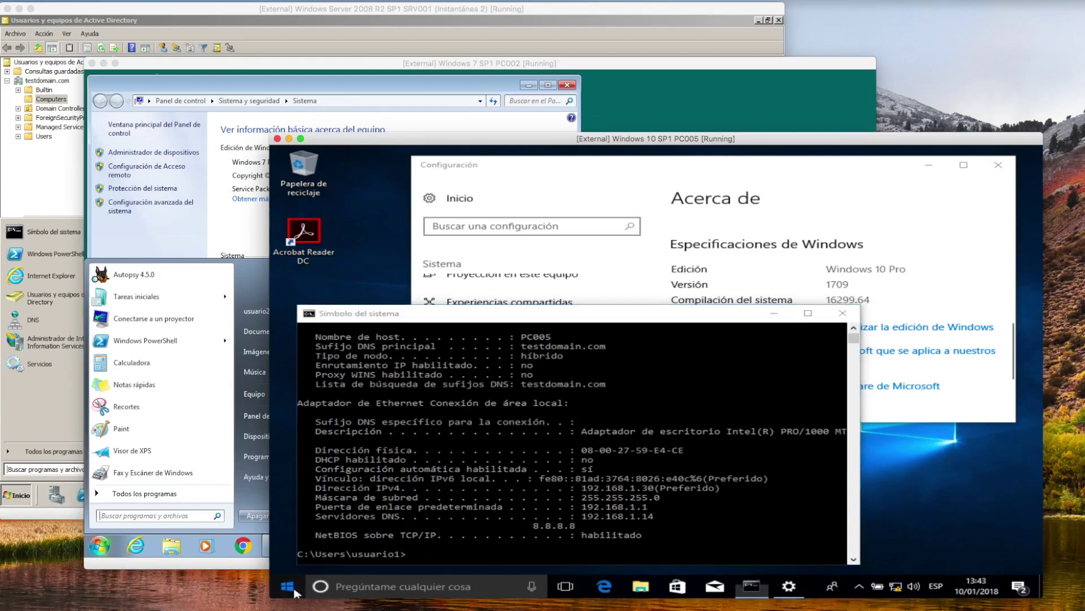
Step: Switch to Hidden Networks and create a project named "Test para ELDM", saving it as testELDM in the HiddenNetworks folder
left_click(293, 590)
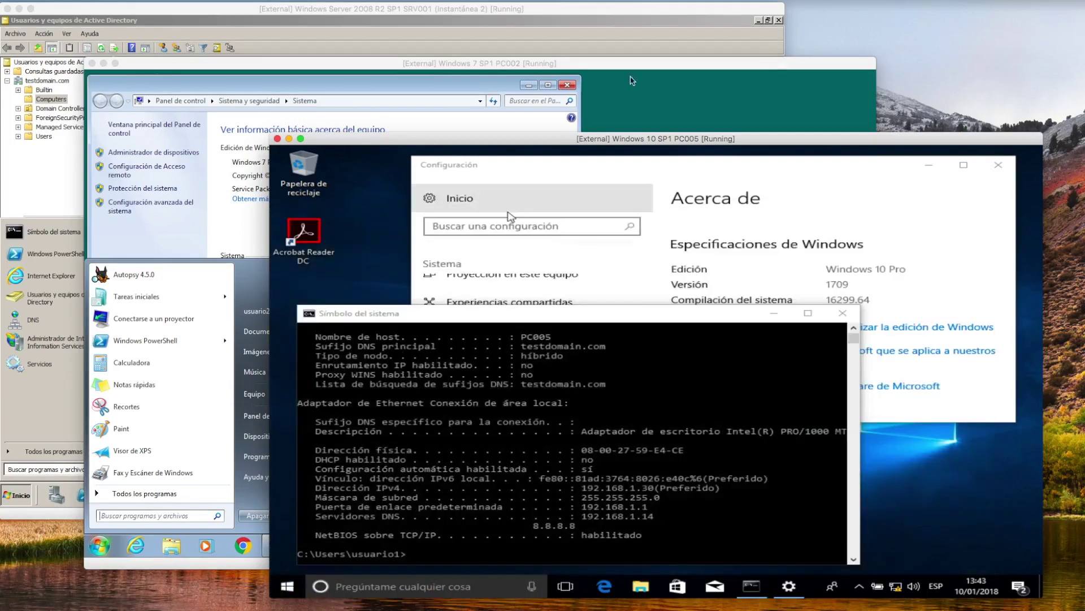
key("ctrl+Right")
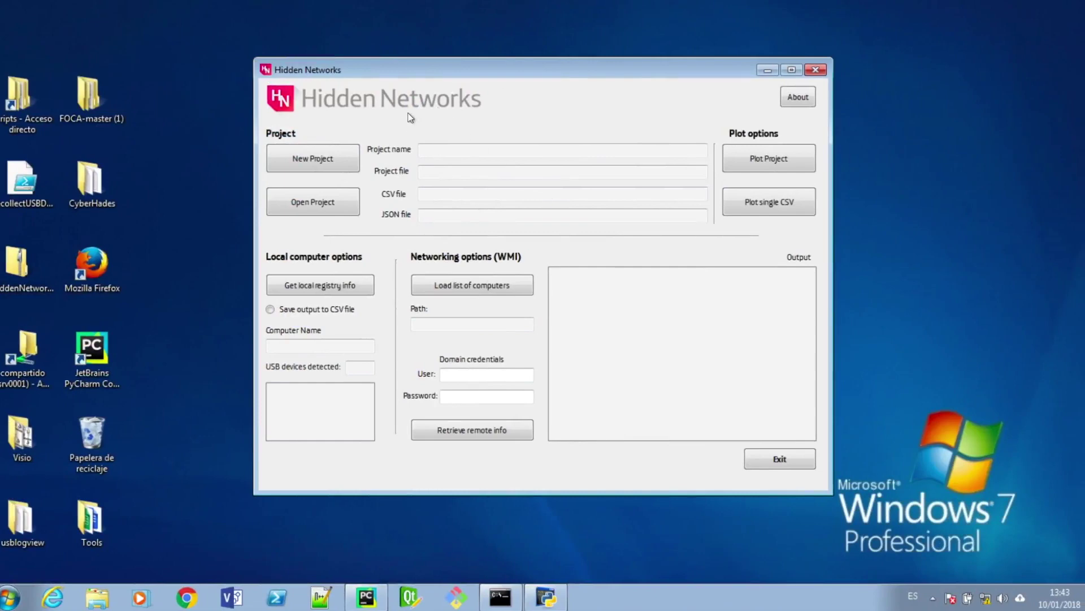
left_click(345, 158)
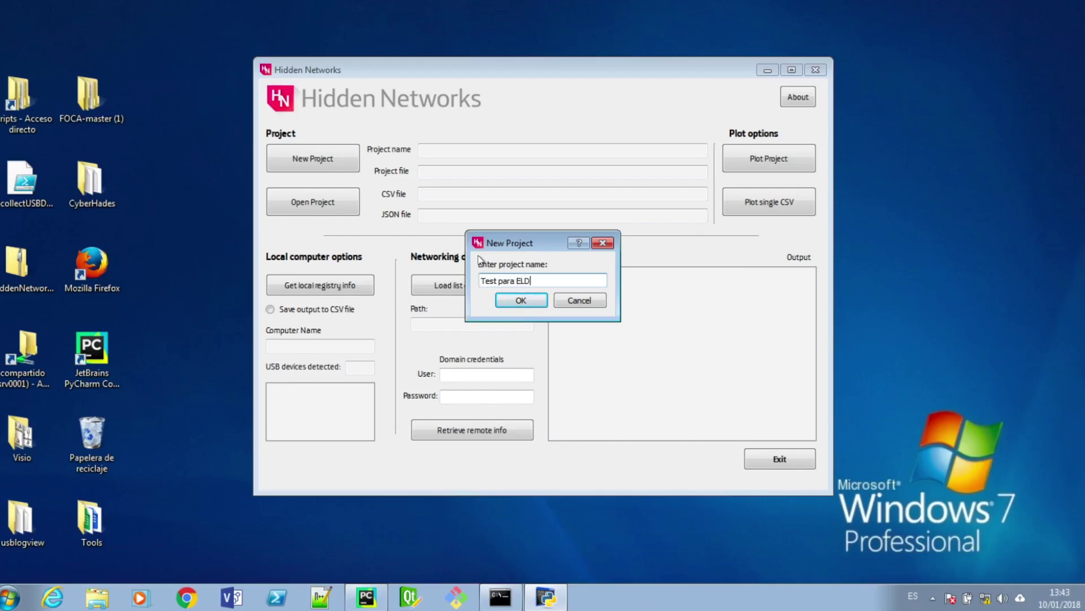
left_click(519, 301)
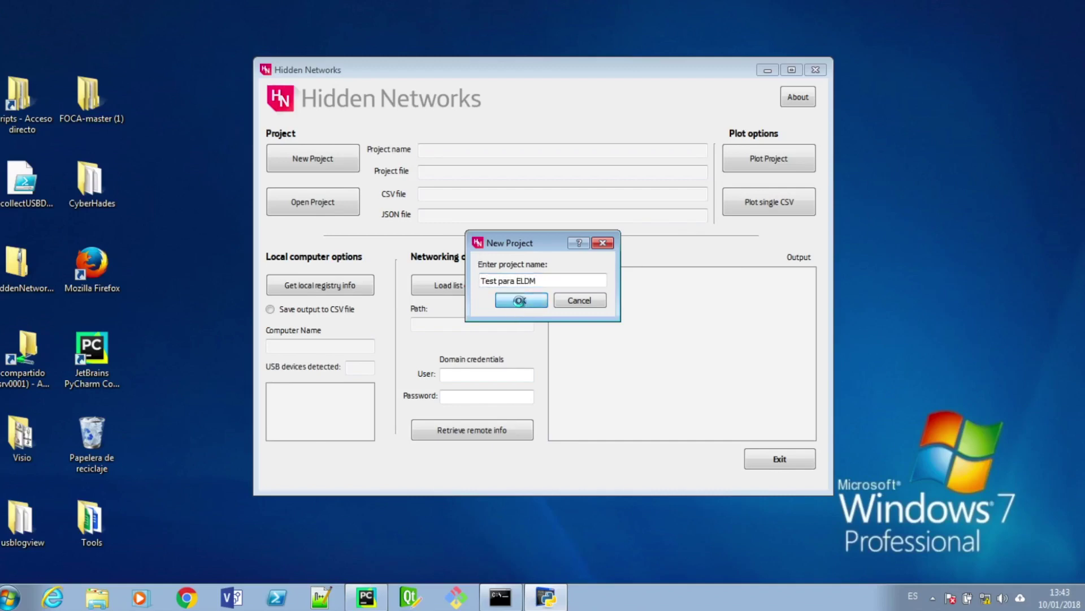
type("testELDM")
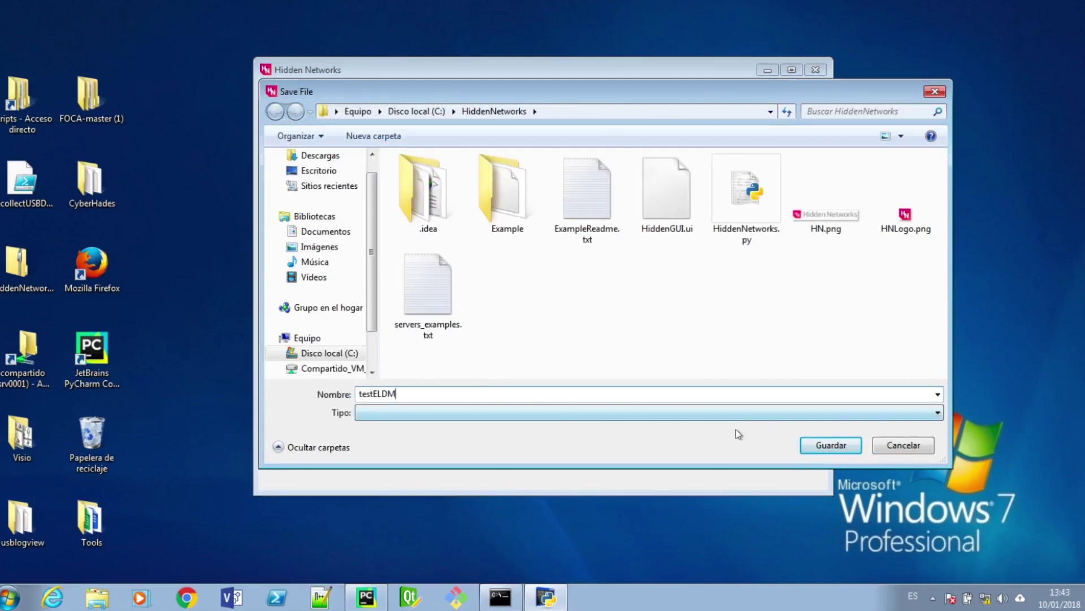
left_click(827, 446)
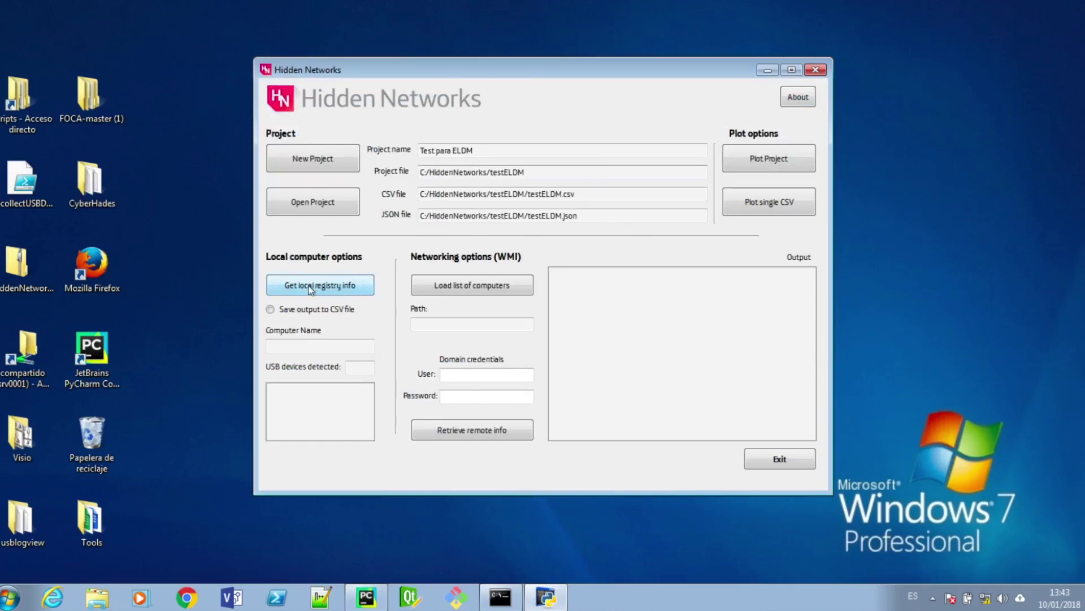
Step: Enable saving the output to the CSV file and retrieve the local computer's registry info
left_click(304, 308)
left_click(364, 284)
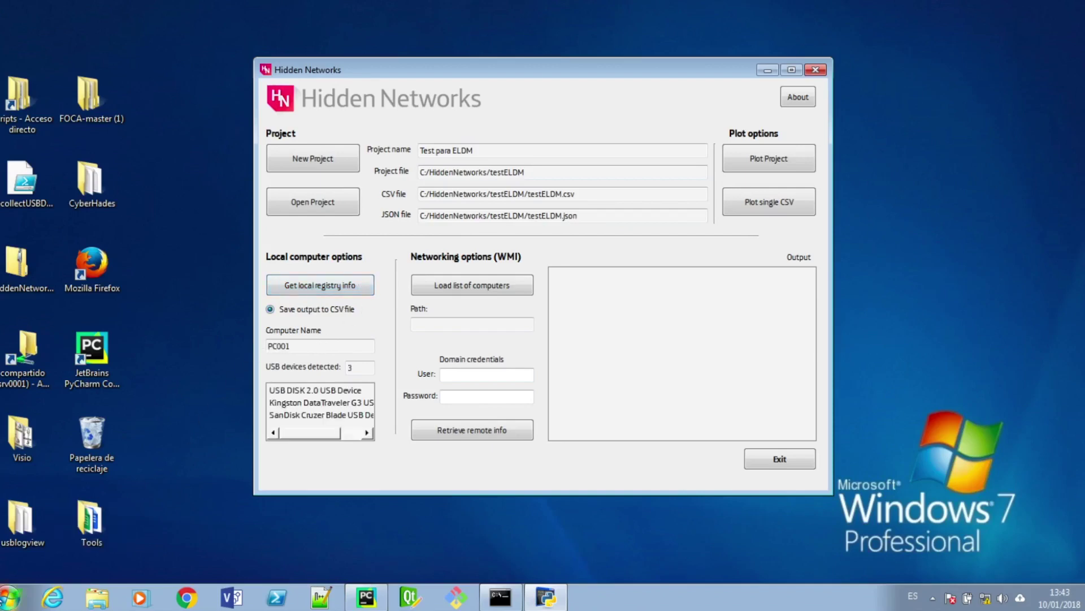
Step: Open the local computer's system properties to check its name and domain
left_click(10, 598)
right_click(195, 401)
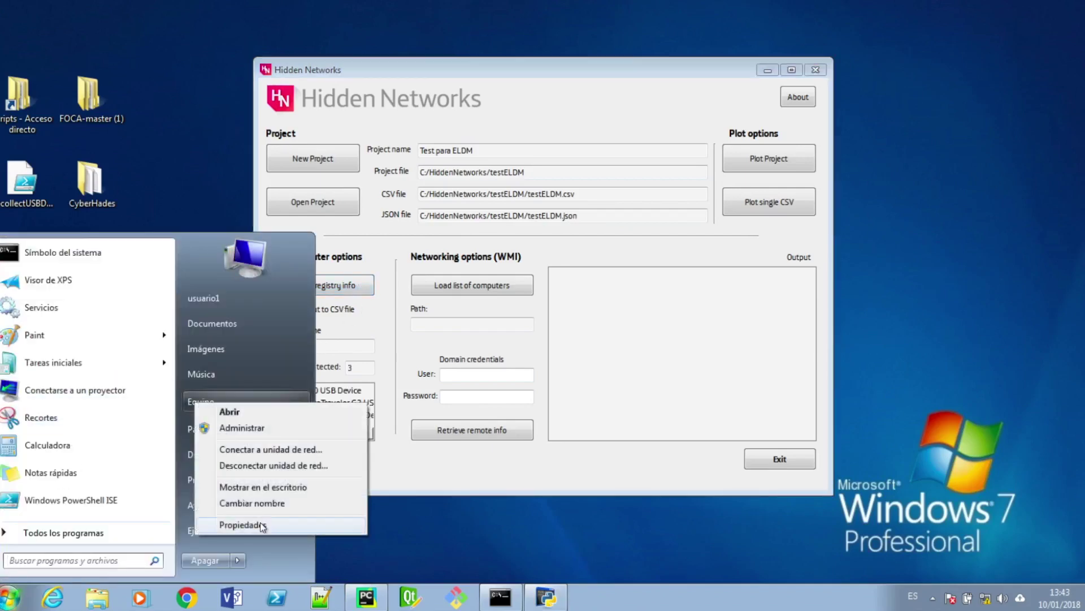
left_click(244, 521)
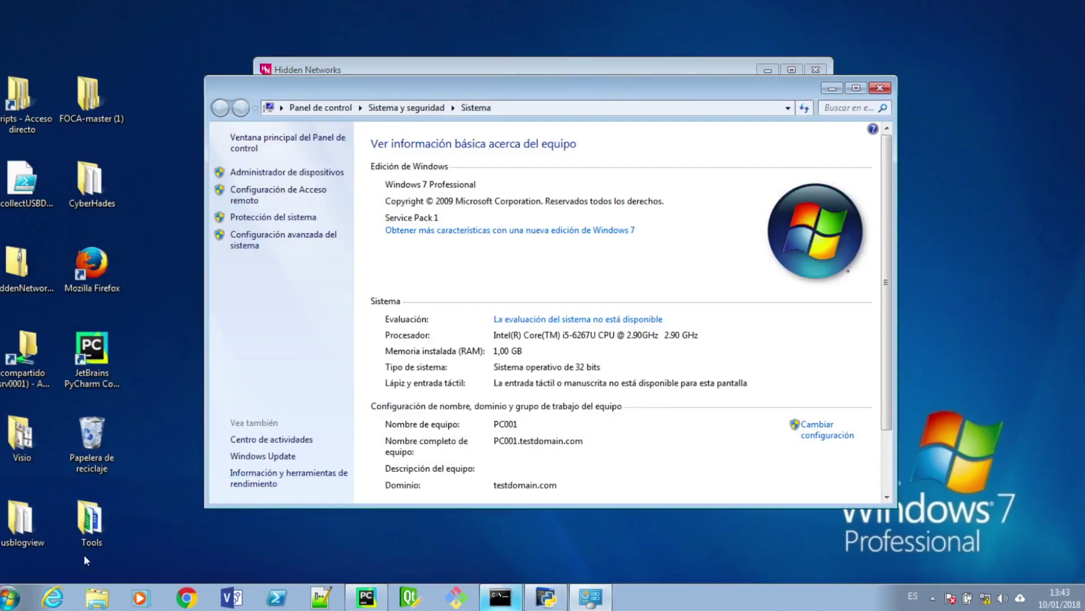
Step: Run ipconfig in a command prompt, highlight the first adapter's IPv4 address, and close the prompt and system properties windows
left_click(11, 597)
type("cmd")
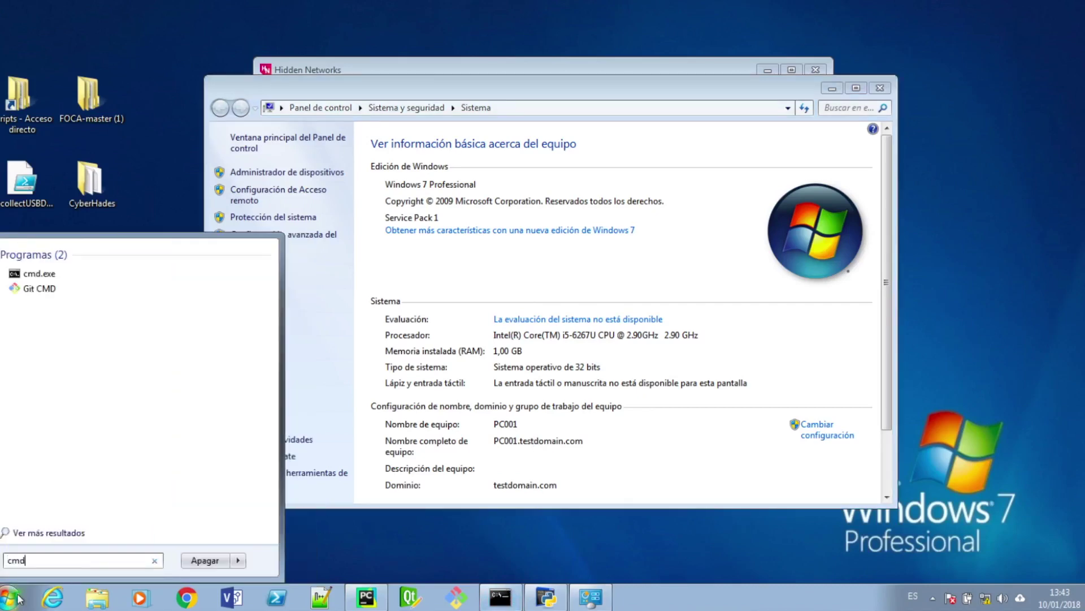
key("Return")
type("ipconfig")
key("Return")
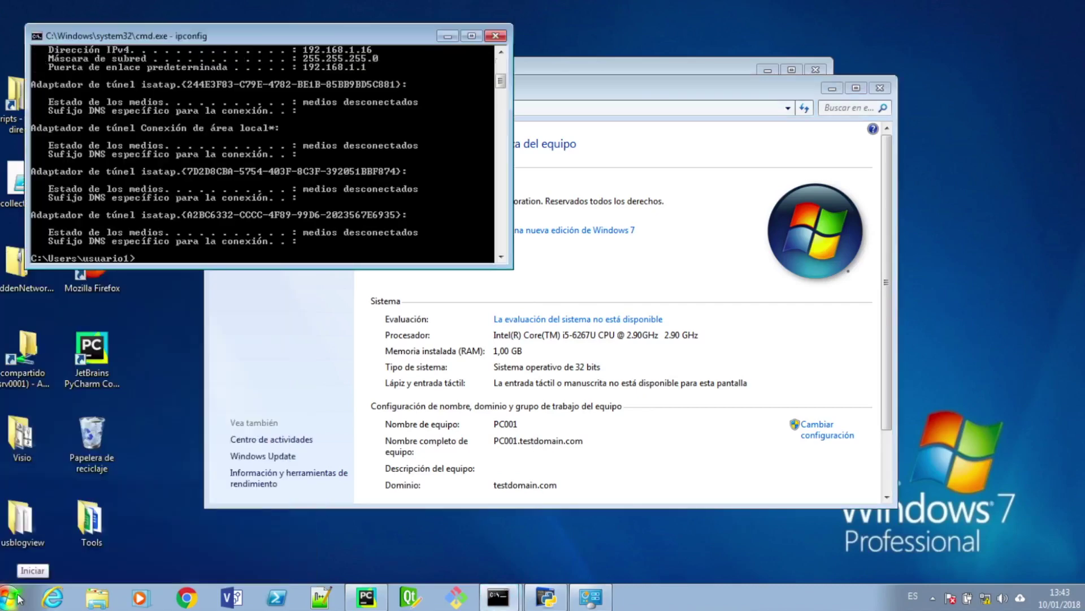
scroll(307, 182, "up", 6)
scroll(308, 182, "up", 2)
right_click(308, 182)
left_click(339, 192)
left_click_drag(365, 144, 293, 146)
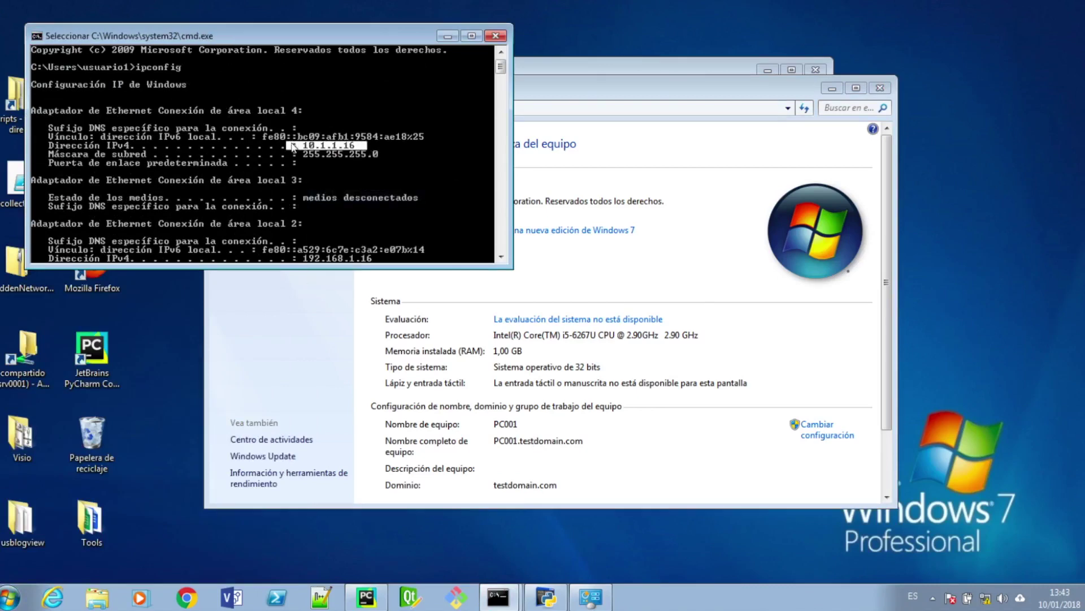
left_click(496, 35)
left_click(879, 89)
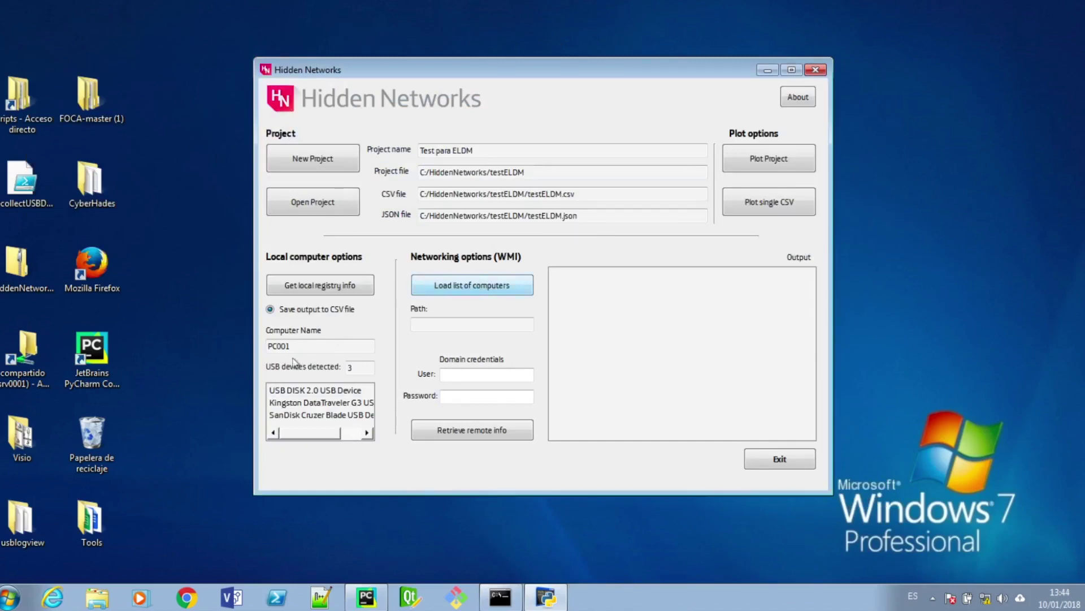
Step: Create a text document named ListaComputersELDM.txt in the HiddenNetworks folder on drive C
key("super")
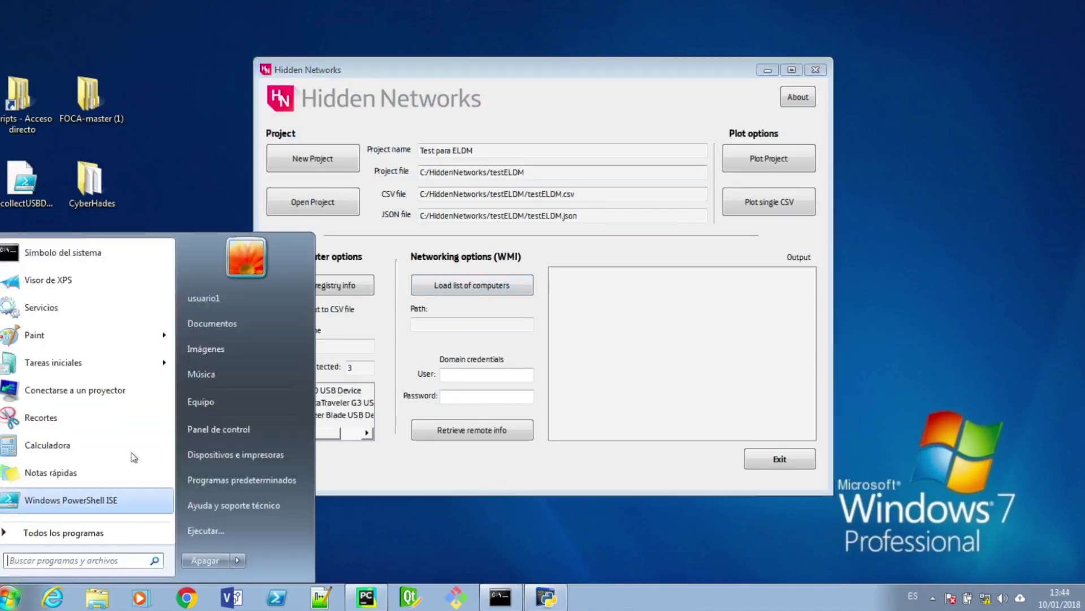
left_click(200, 402)
double_click(367, 288)
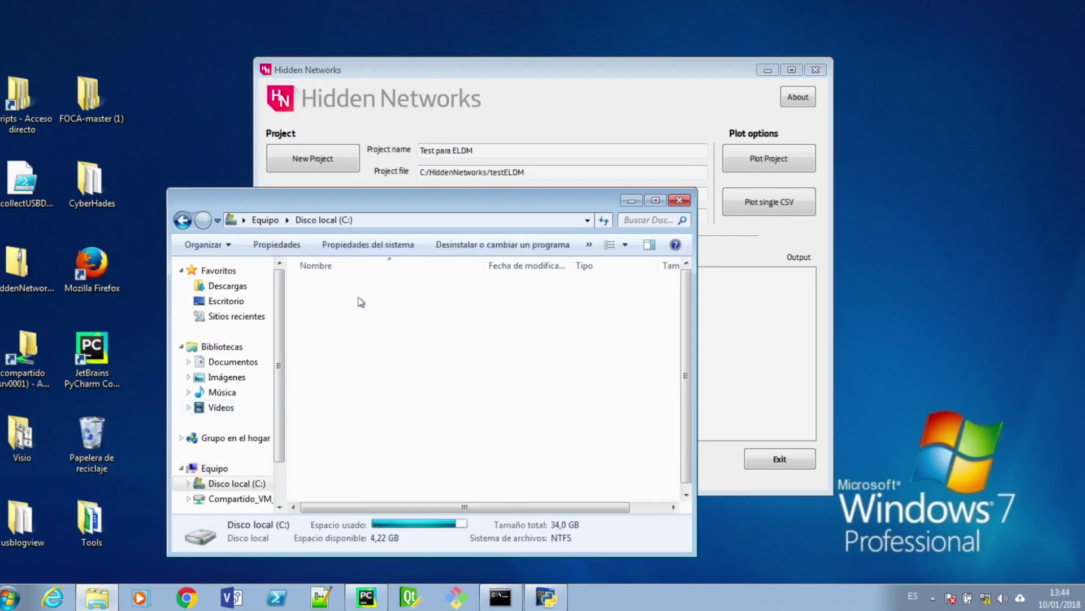
double_click(347, 329)
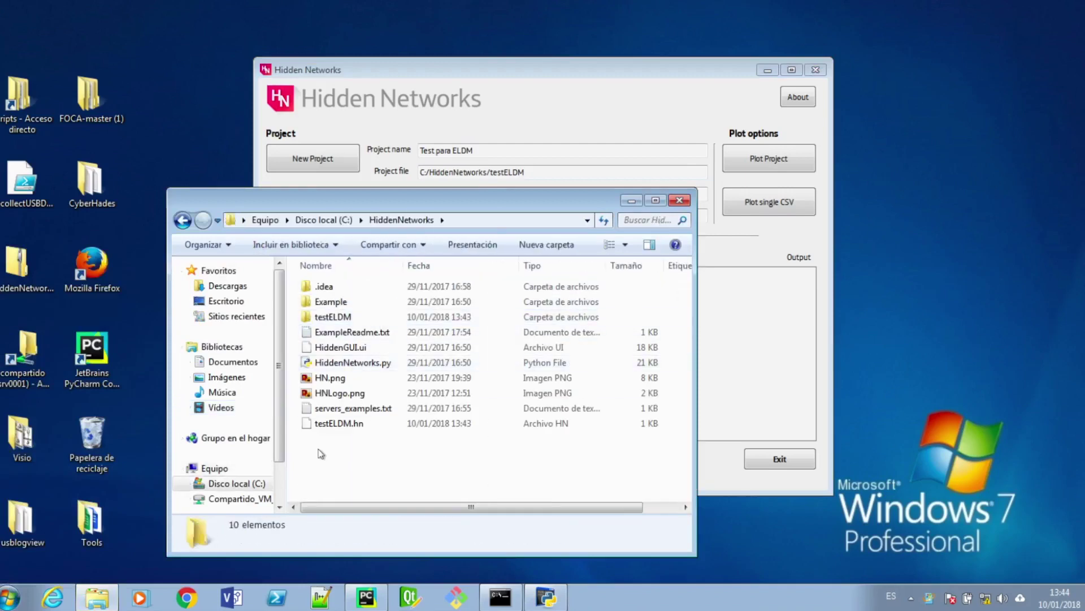
right_click(319, 449)
mouse_move(395, 416)
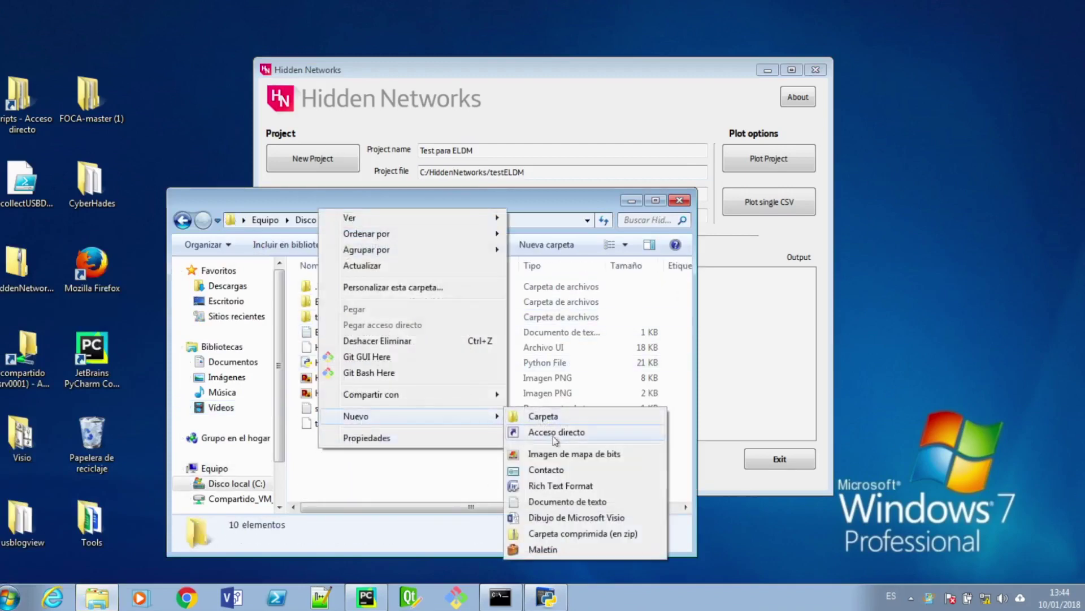
left_click(558, 499)
type("Lista")
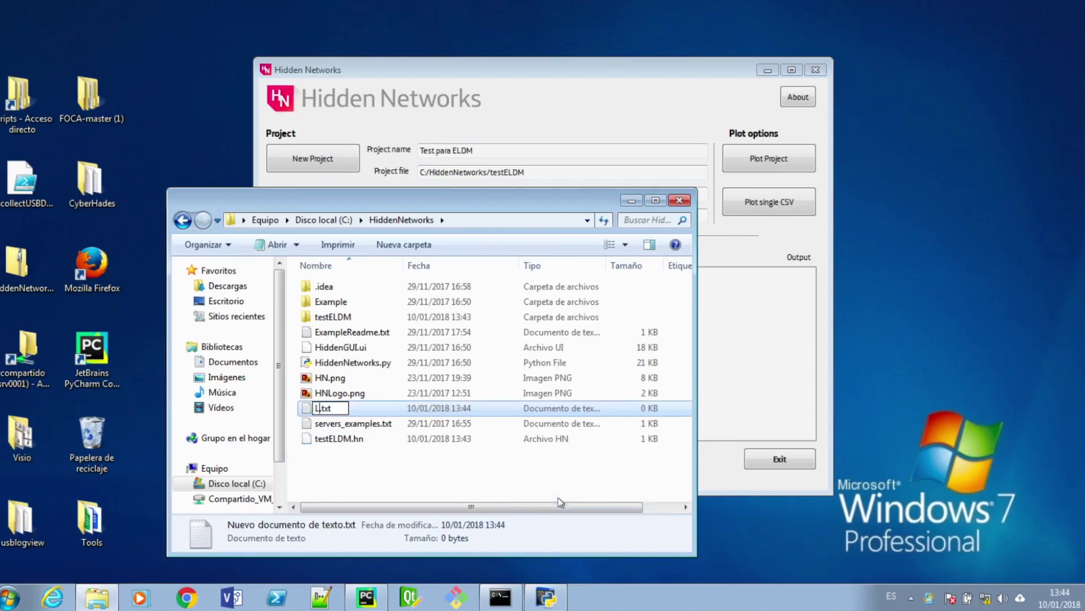
type("ComputersE")
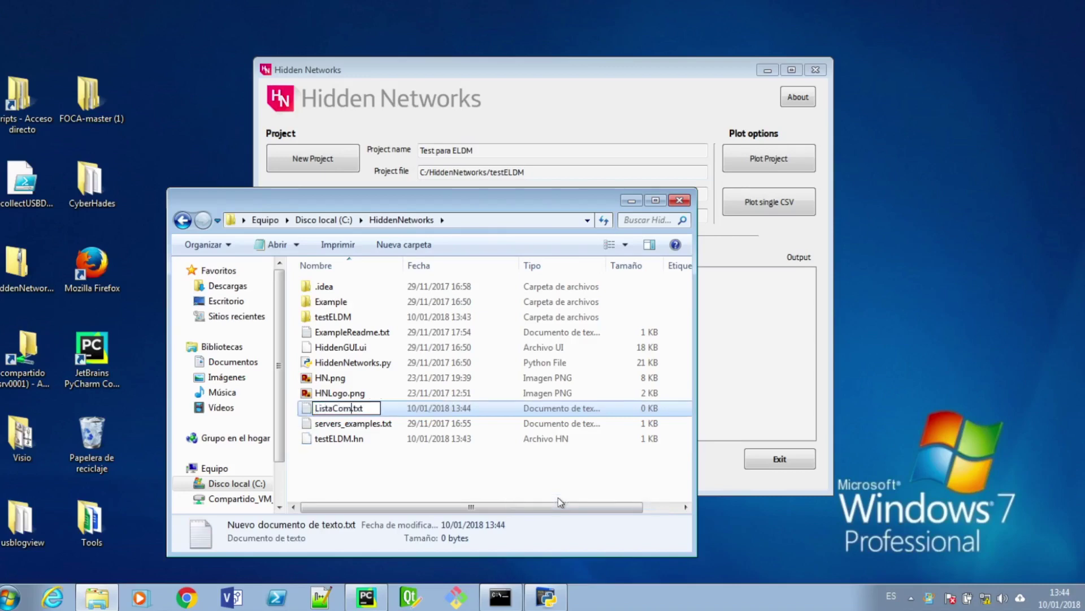
type("LDM")
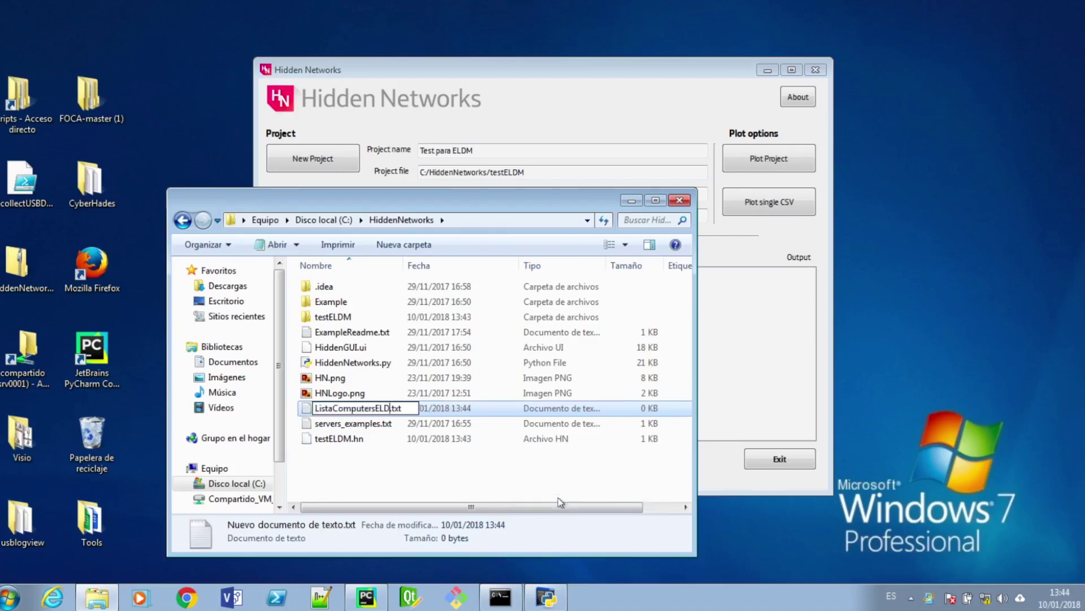
key("Return")
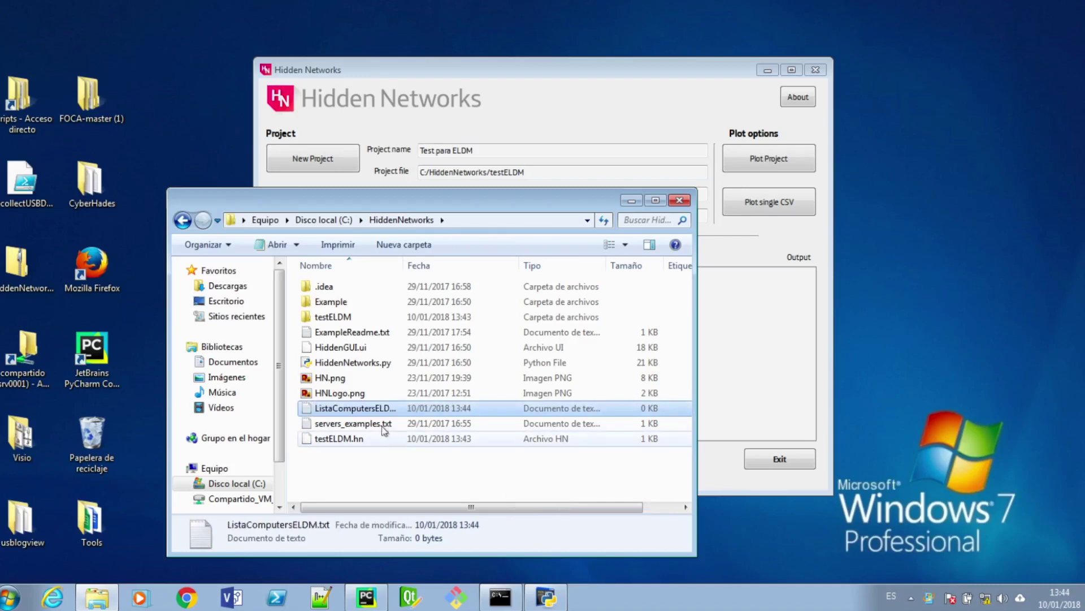
Step: List 192.168.1.14, 10.1.1.15 and 192.168.1.30 on separate lines in ListaComputersELDM.txt, save it, and close the folder window
left_click(380, 408)
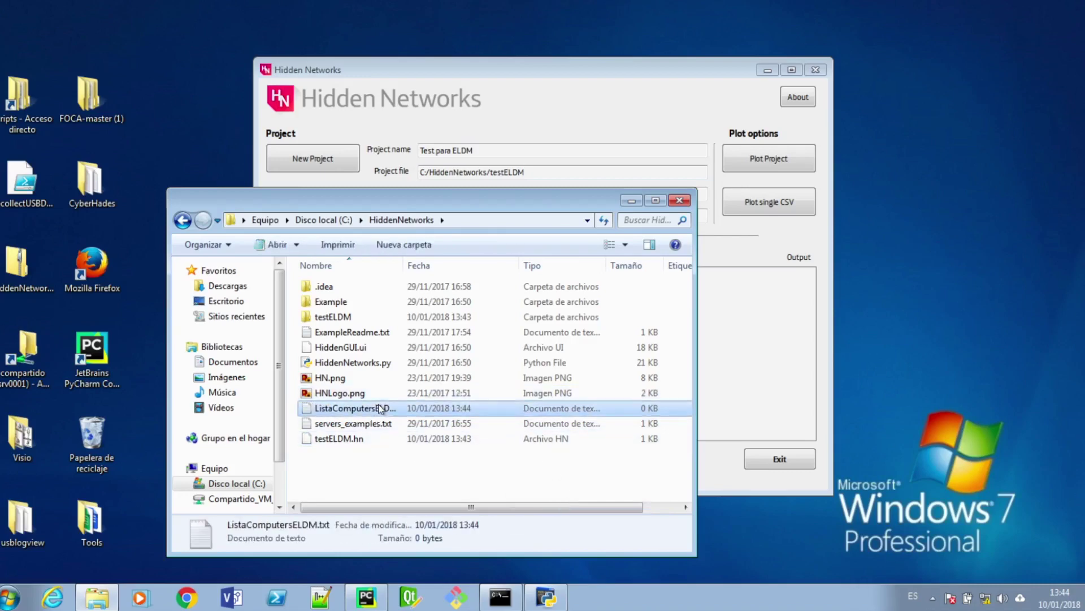
double_click(380, 408)
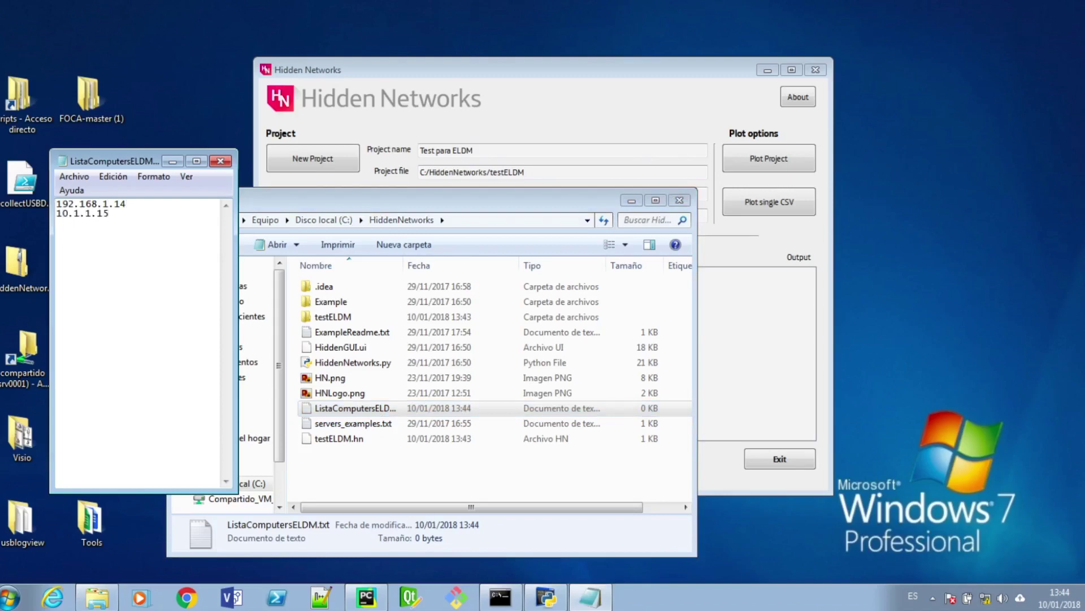
type("168.1.30")
left_click(74, 177)
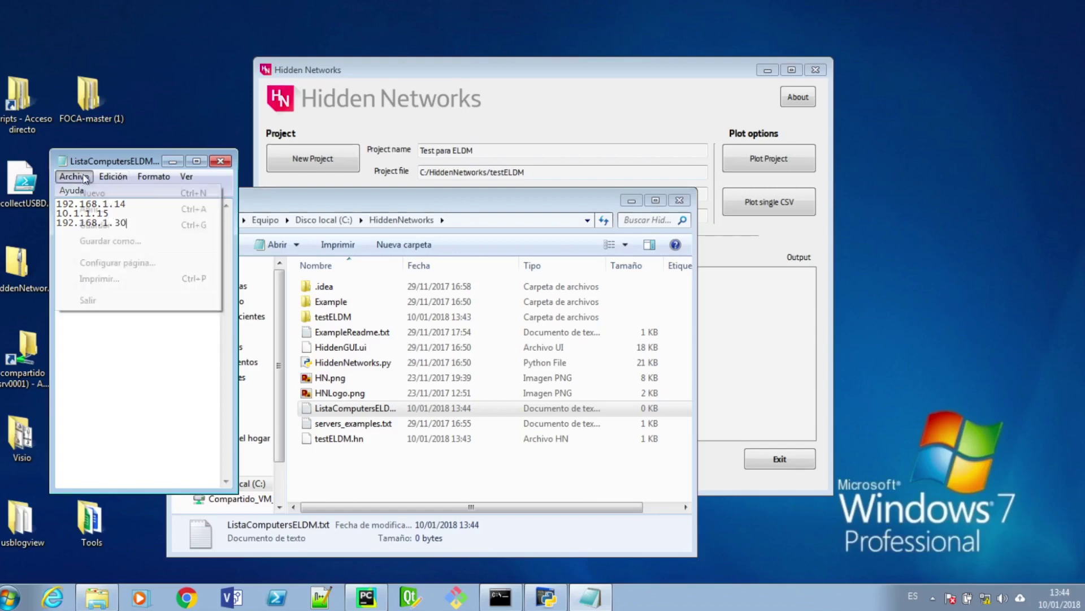
left_click(90, 225)
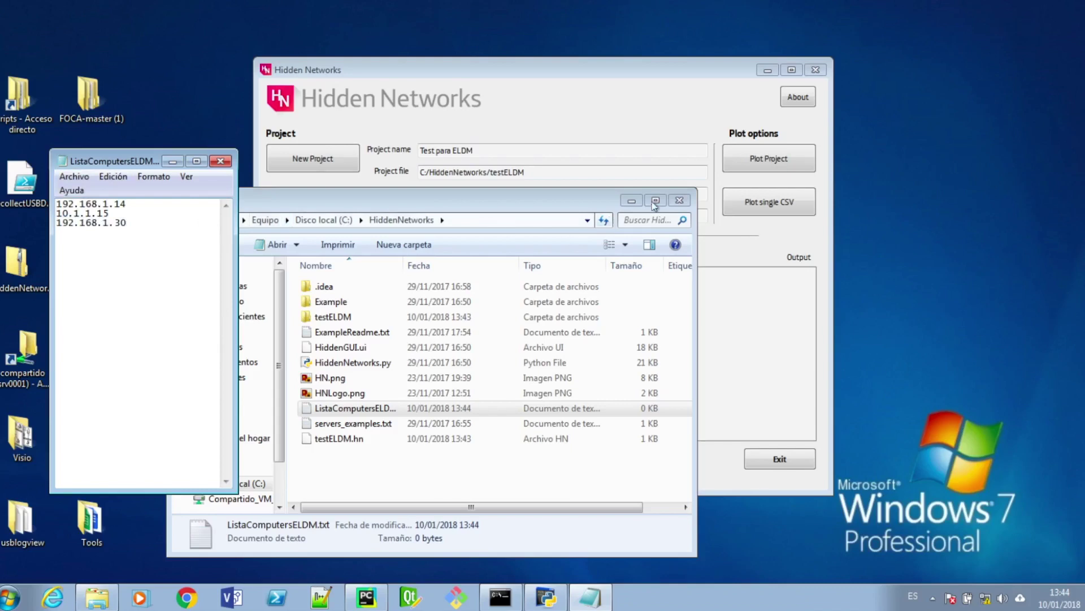
left_click(680, 201)
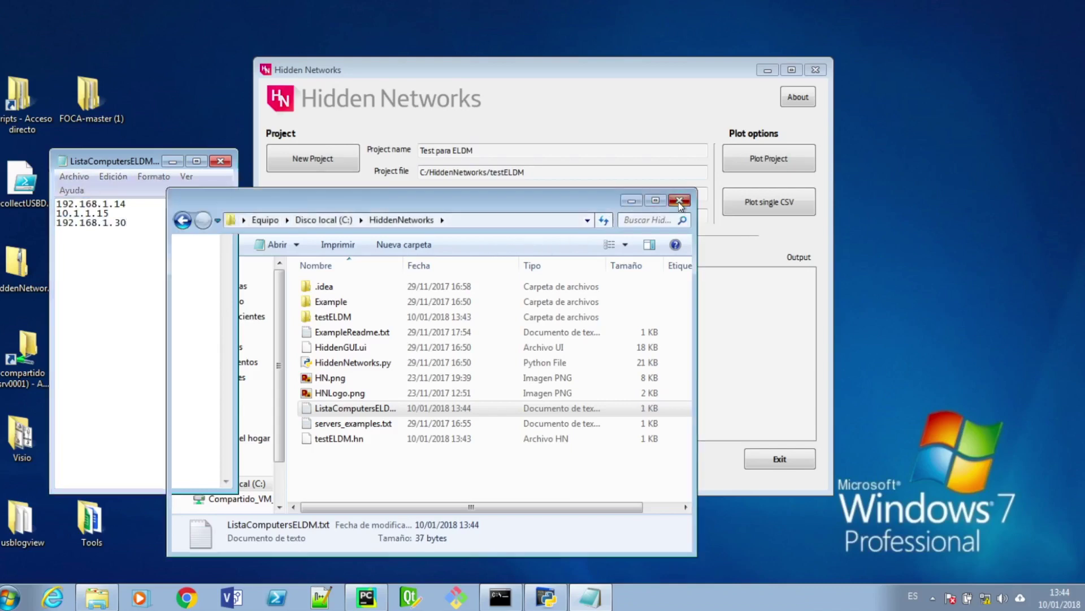
Step: Load ListaComputersELDM.txt as the list of computers for the WMI networking options and check its path
left_click(496, 283)
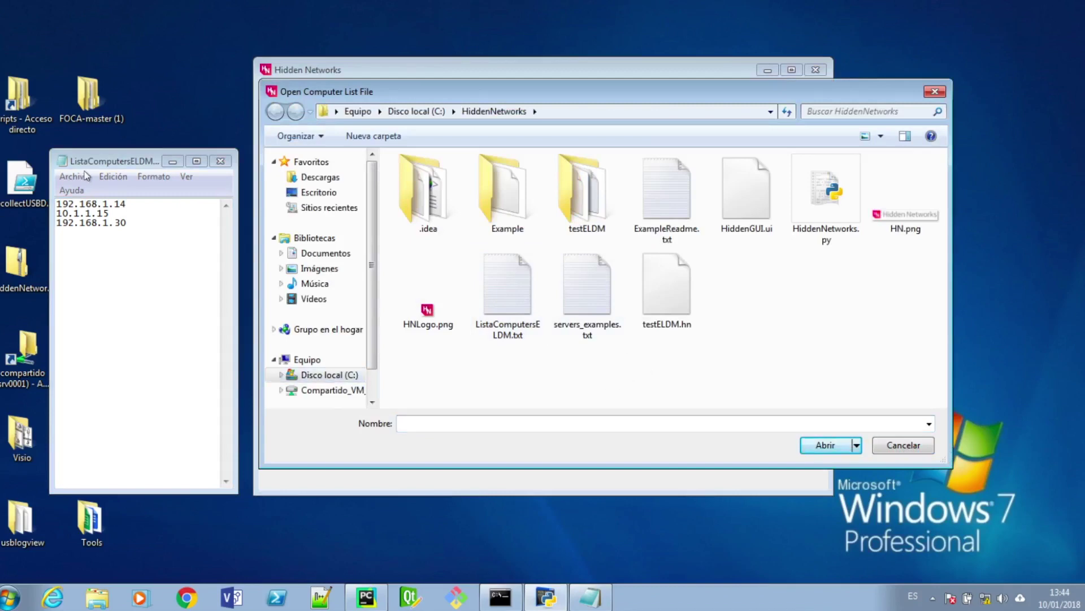
double_click(512, 293)
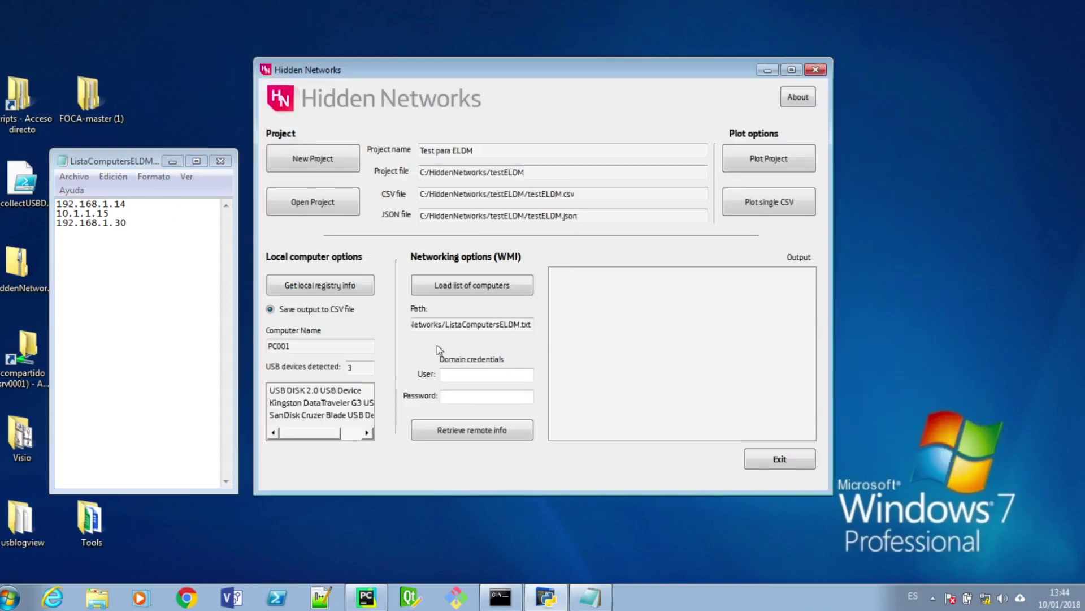
double_click(493, 324)
Step: Enter the domain credentials with user administrador and the account password, and retrieve the remote computers' info
left_click(474, 374)
key("Tab")
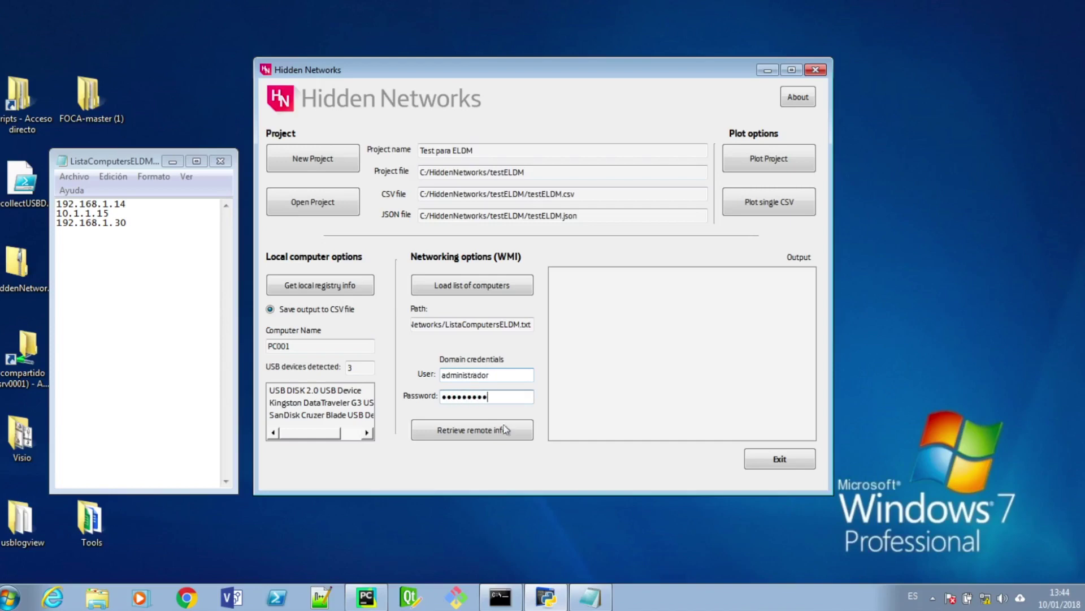
left_click(466, 434)
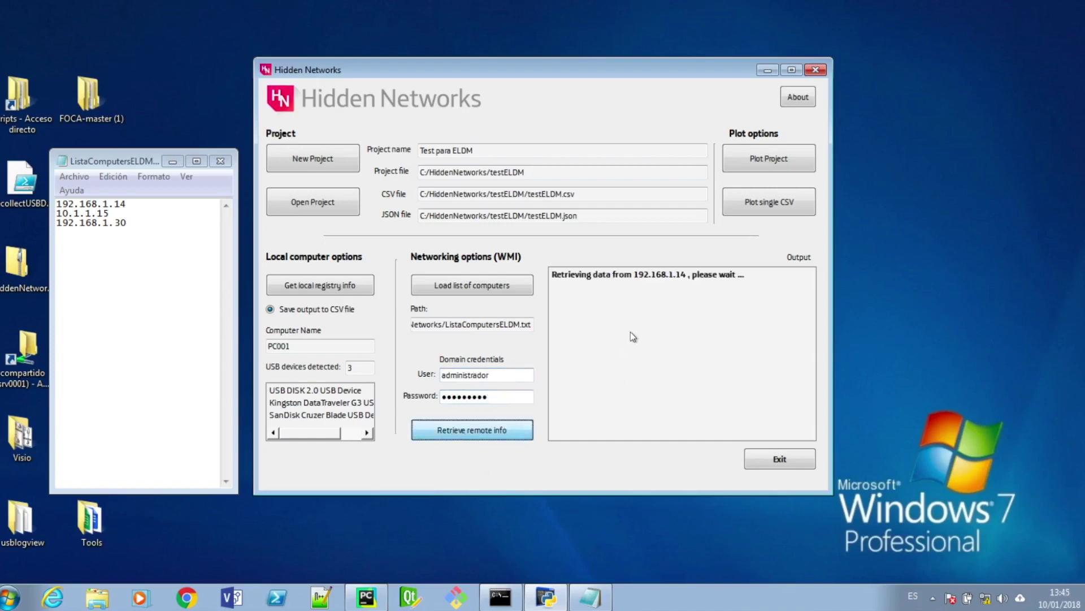
Step: Compare the listed address 192.168.1.14 with the Windows Server 2008 machine's network and system details, and highlight 10.1.1.15 in the list
left_click_drag(142, 206, 22, 199)
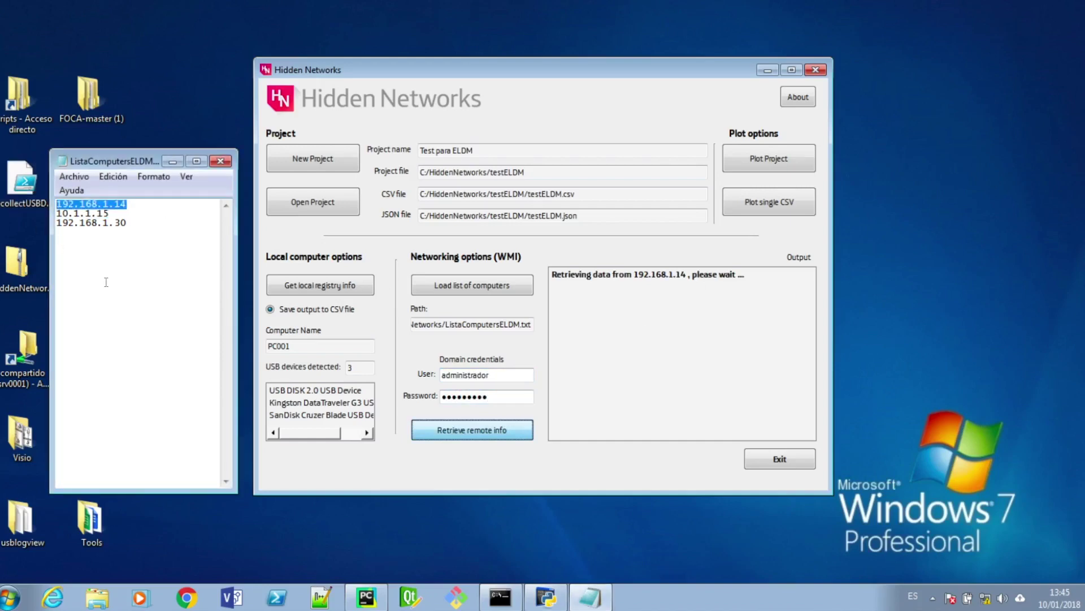
key("ctrl+Left")
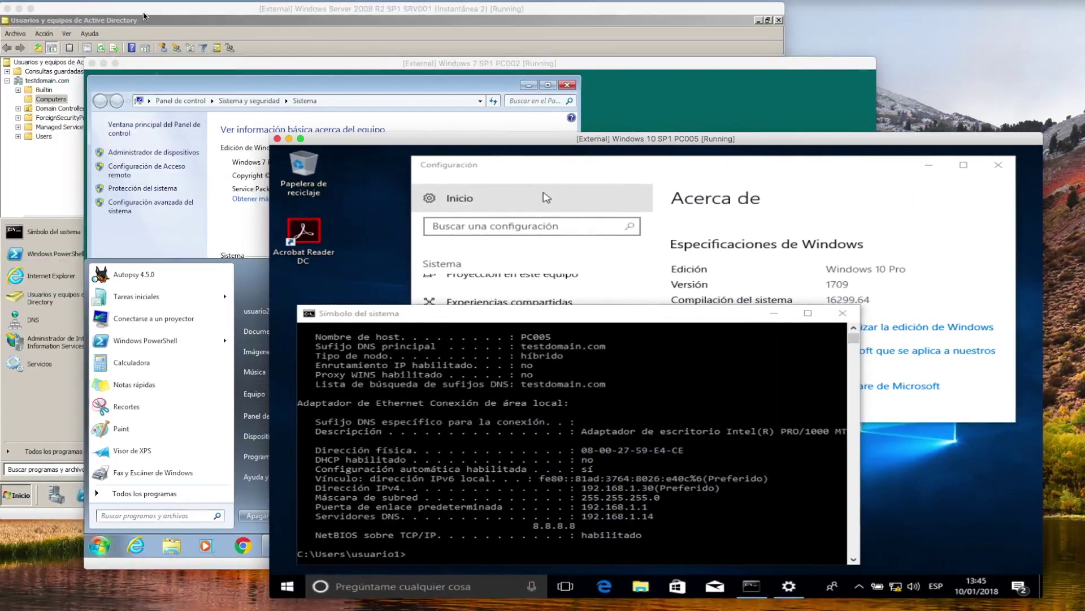
left_click(145, 16)
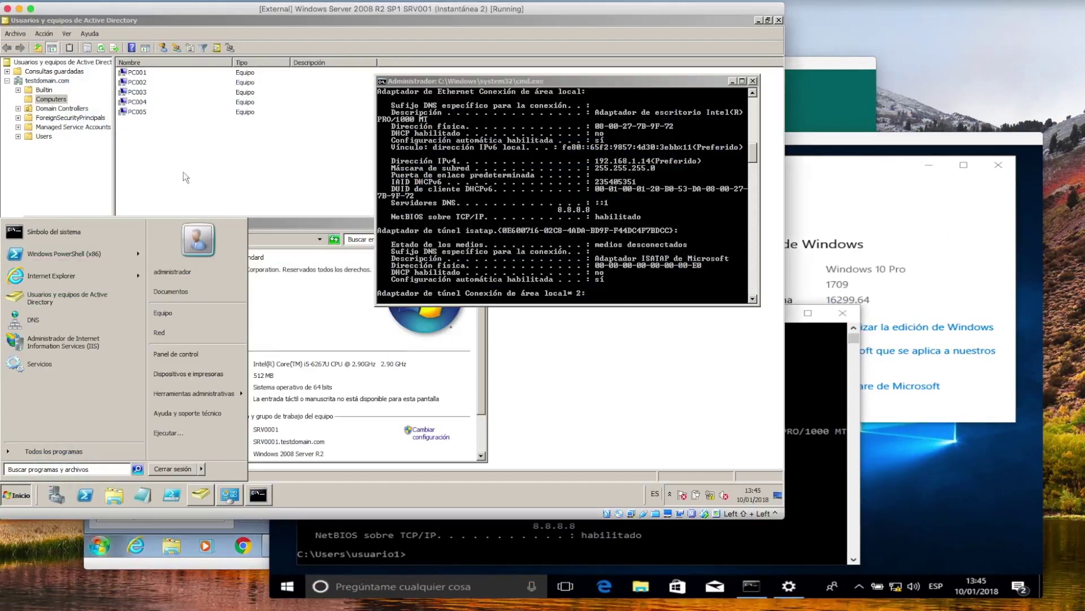
left_click(330, 357)
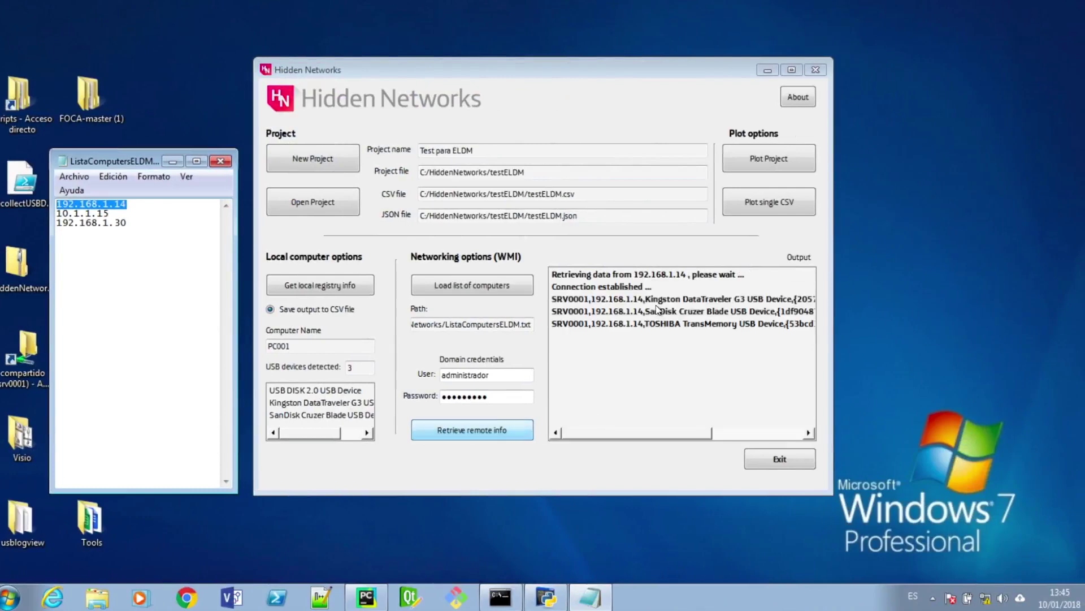
left_click_drag(110, 213, 56, 212)
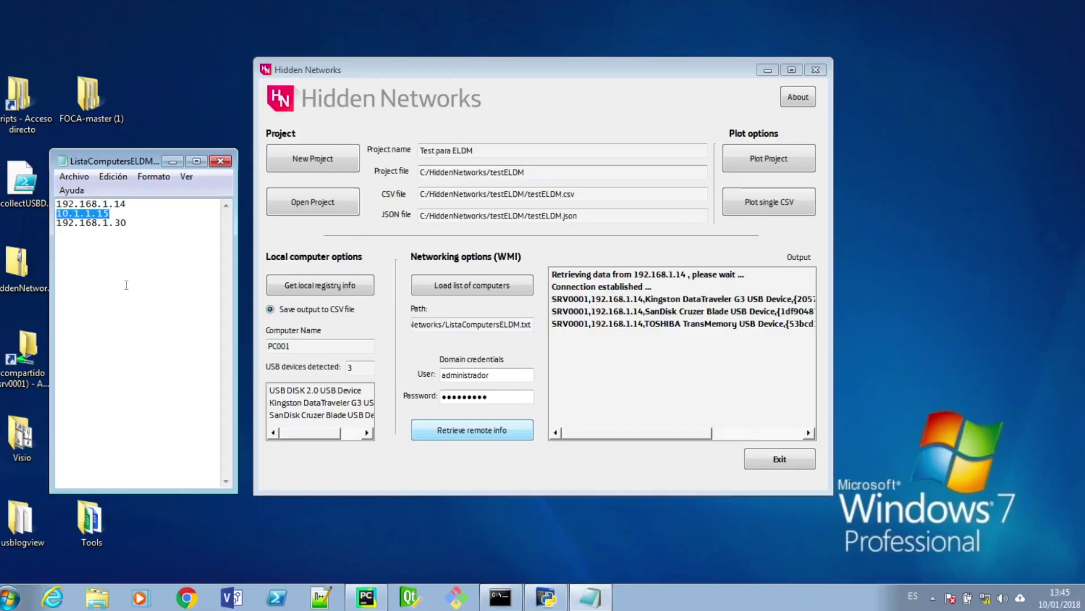
Step: Compare the listed address 10.1.1.15 with the Windows 7 PC002 machine's system information and IP configuration
key("ctrl+Left")
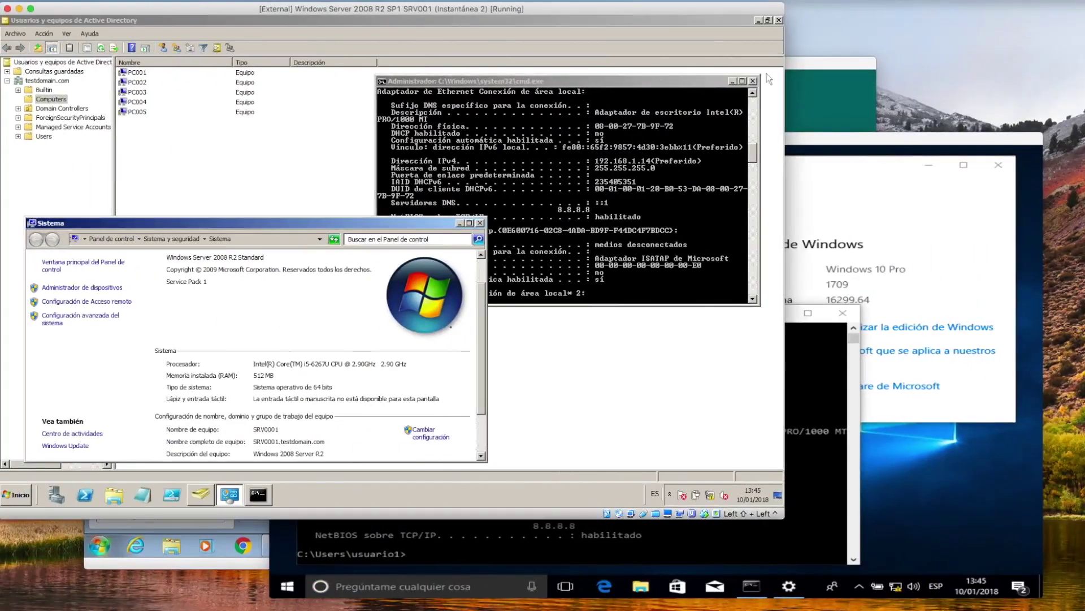
key("super+grave")
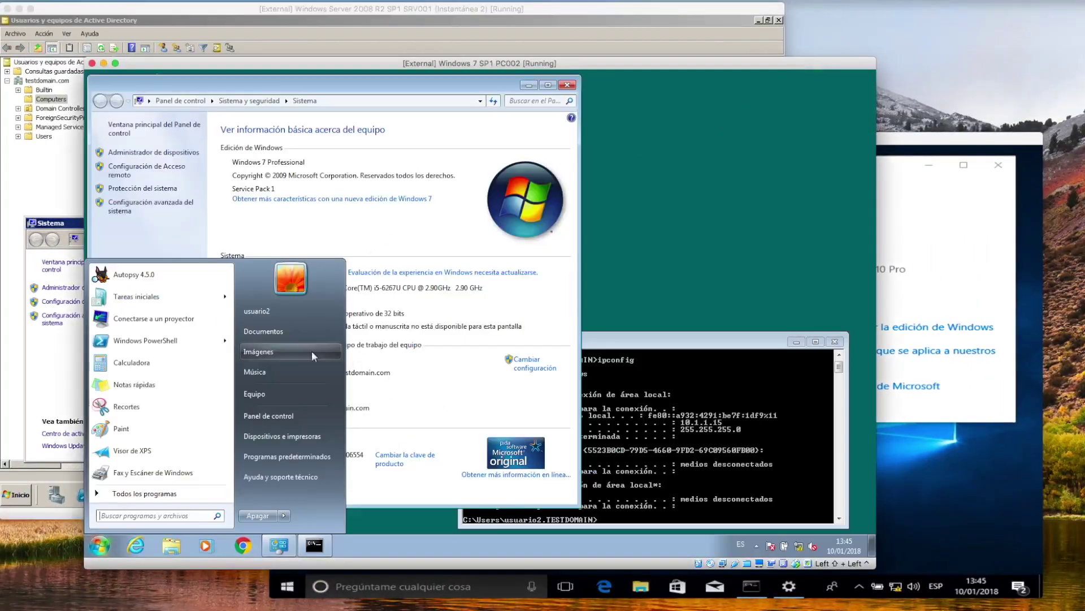
left_click(412, 394)
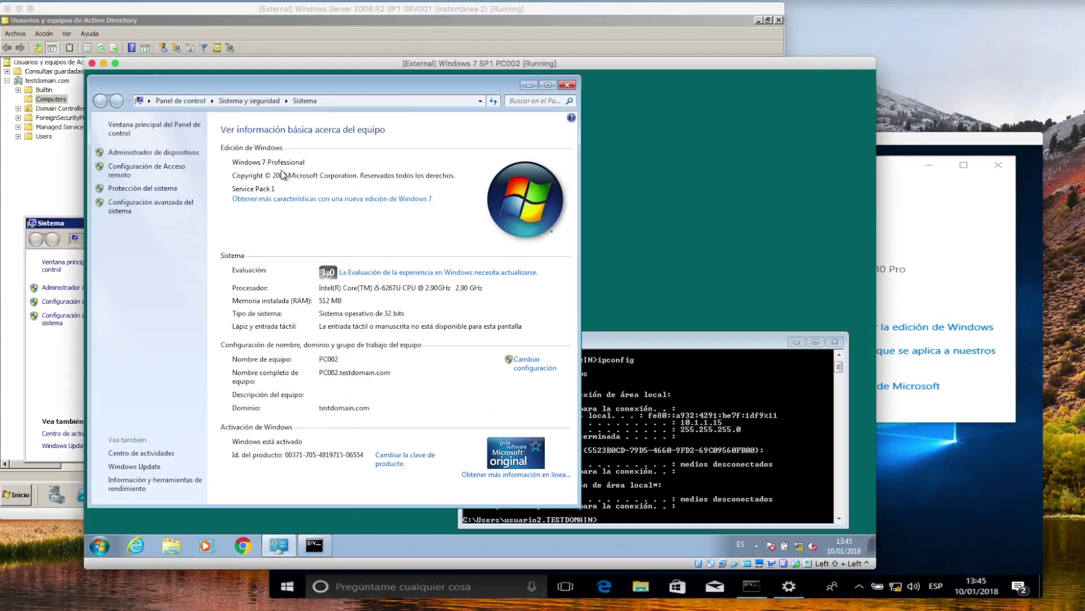
left_click(700, 449)
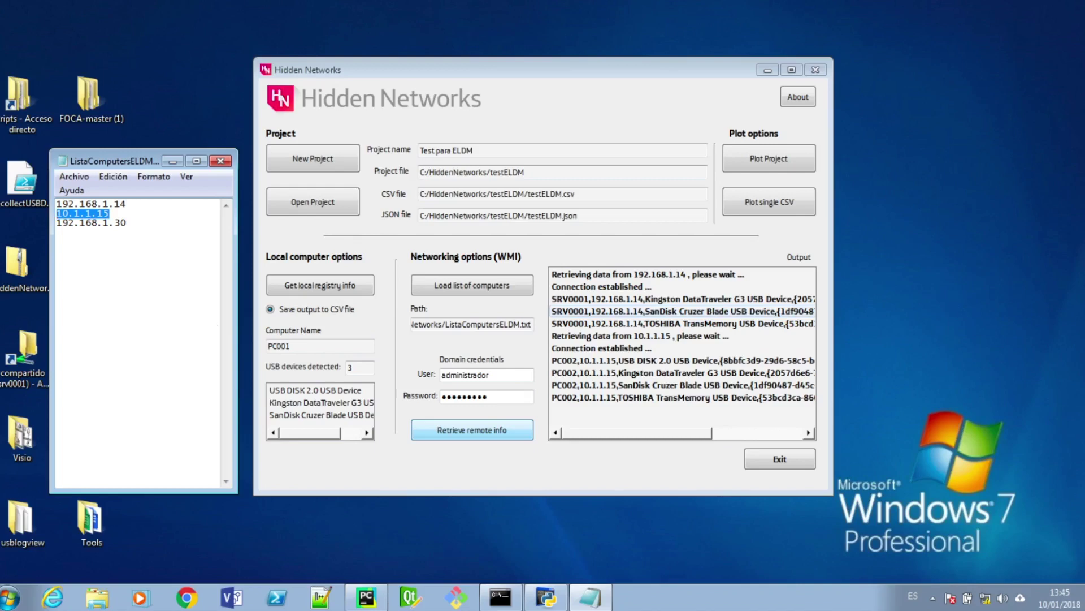
Step: Highlight 192.168.1.30 in the computer list and compare it with the Windows 10 PC005 machine's IP configuration and system details
left_click(109, 223)
left_click_drag(134, 221, 61, 223)
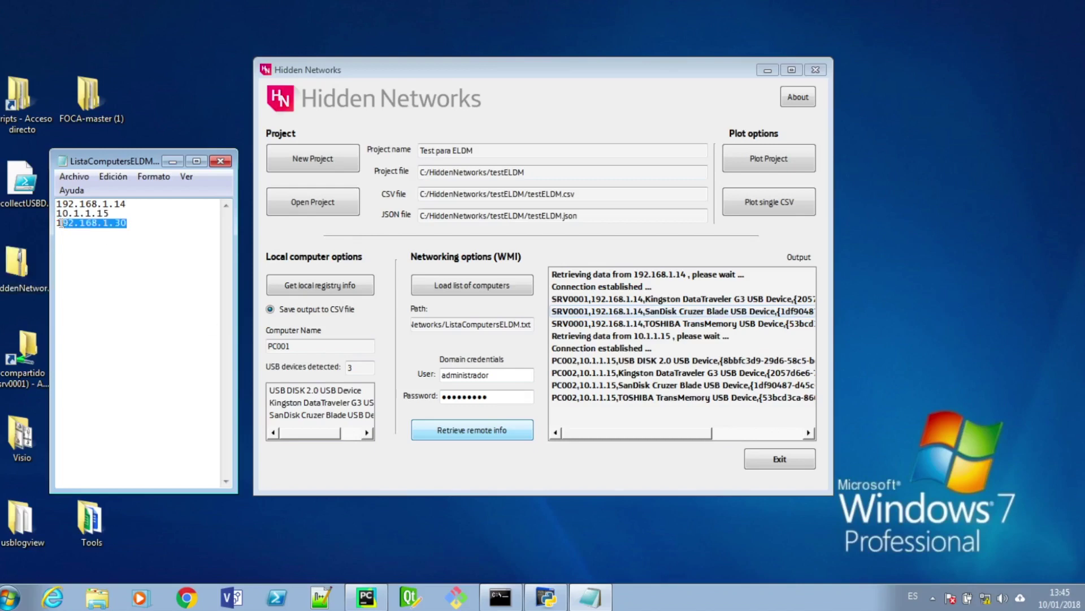
key("ctrl+Left")
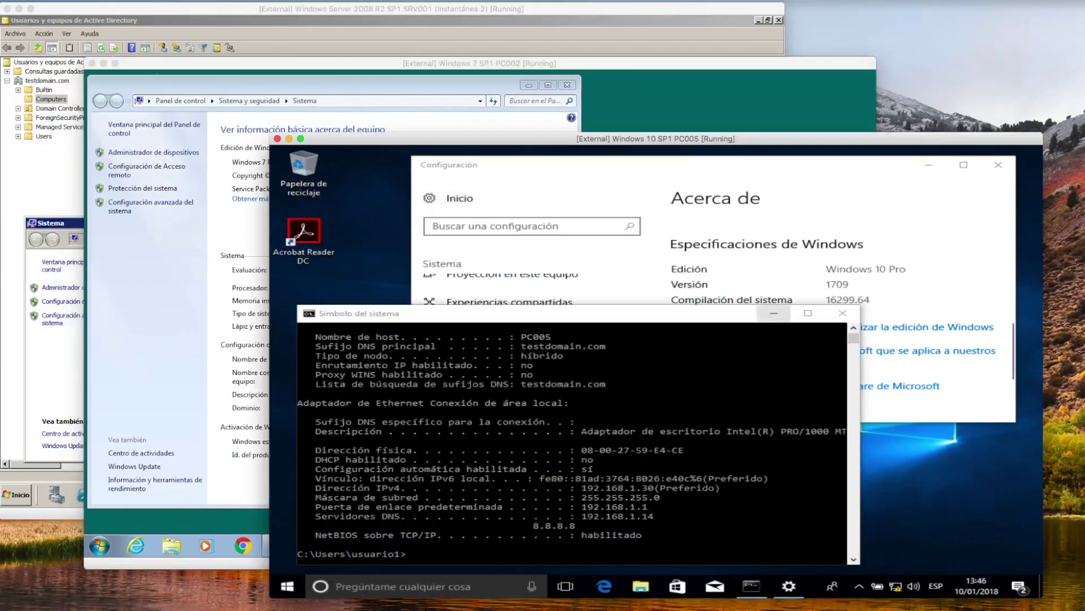
left_click(656, 503)
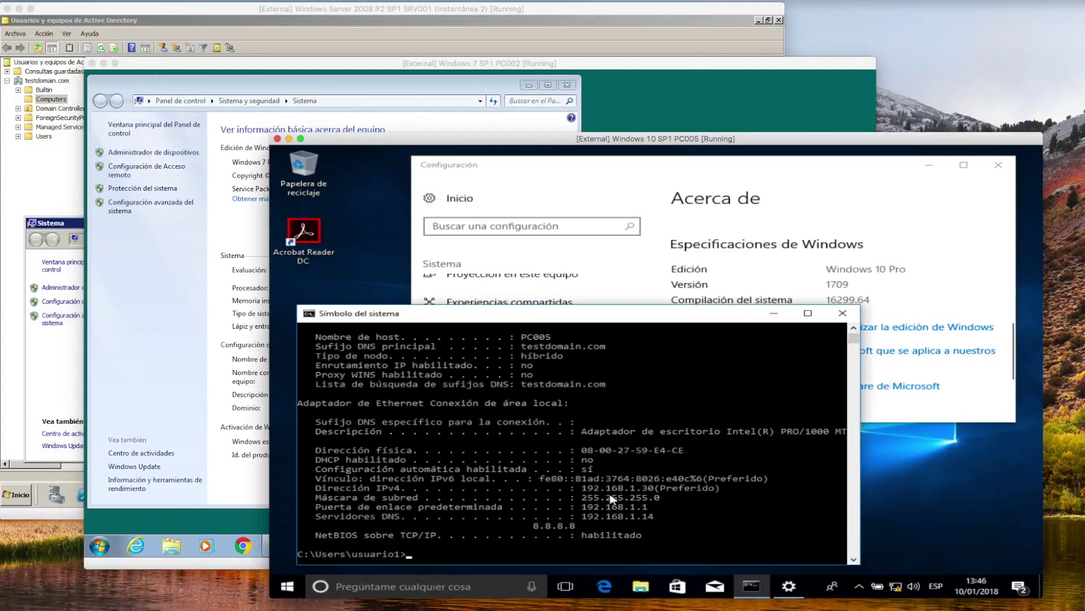
left_click(920, 256)
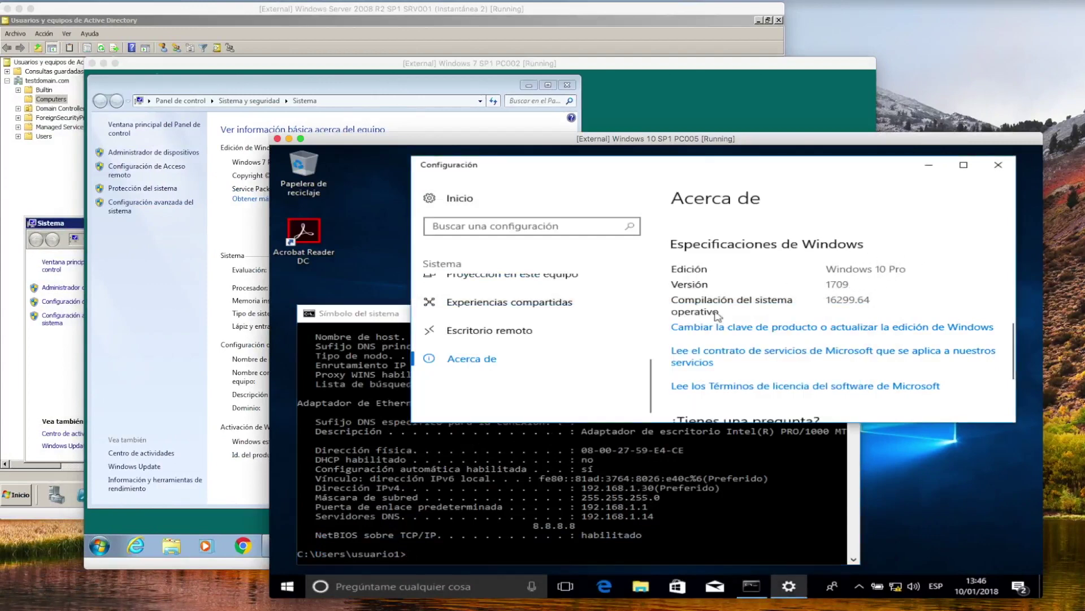
left_click(301, 584)
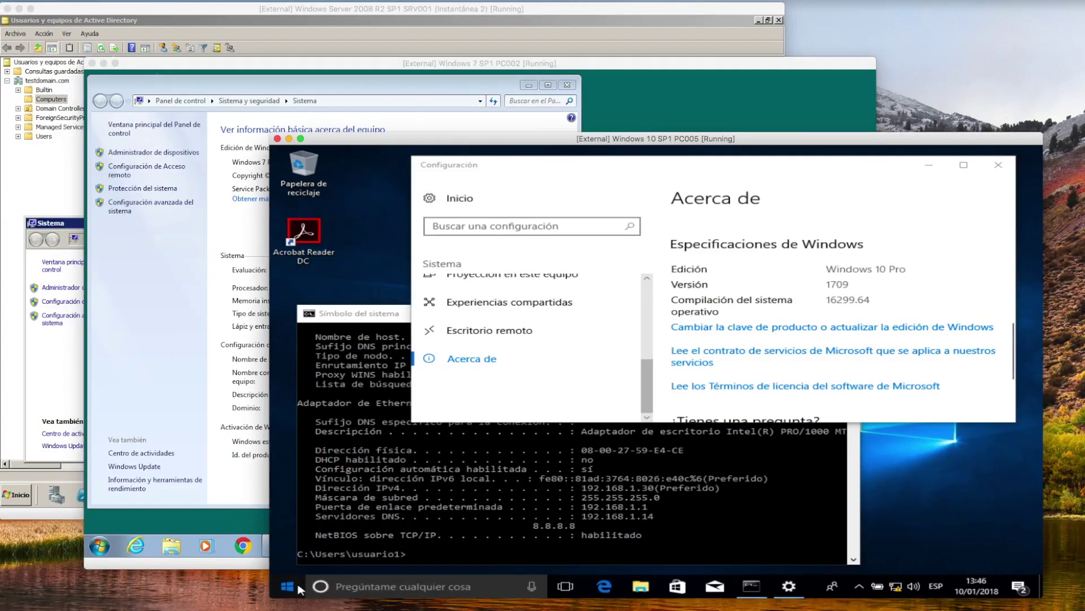
left_click(301, 584)
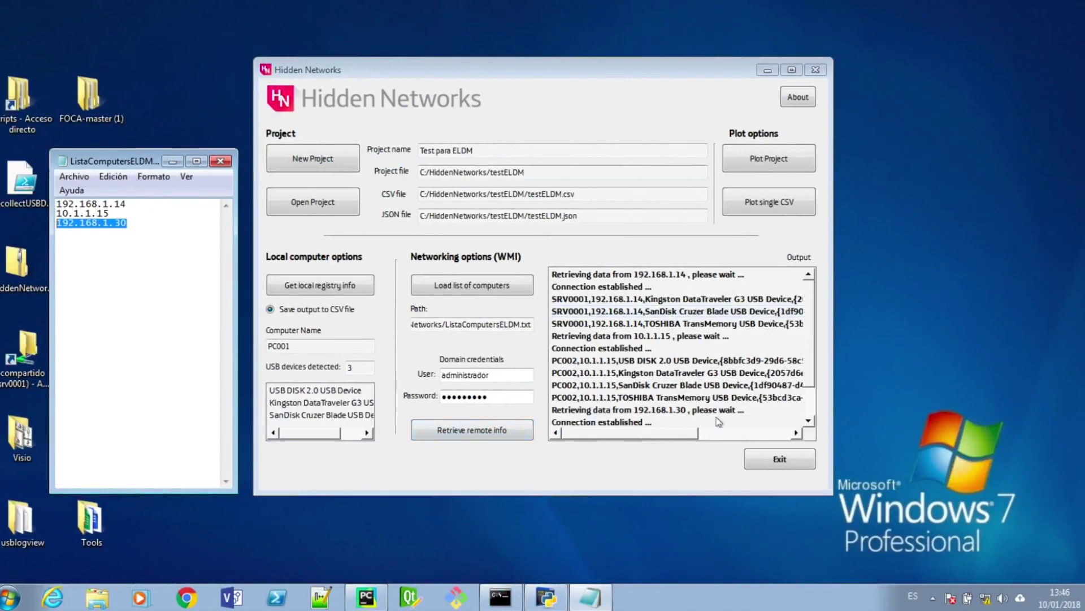
Step: Read through the remote retrieval output, and plot the project to view each USB device's graph, closing each one after viewing
left_click(809, 420)
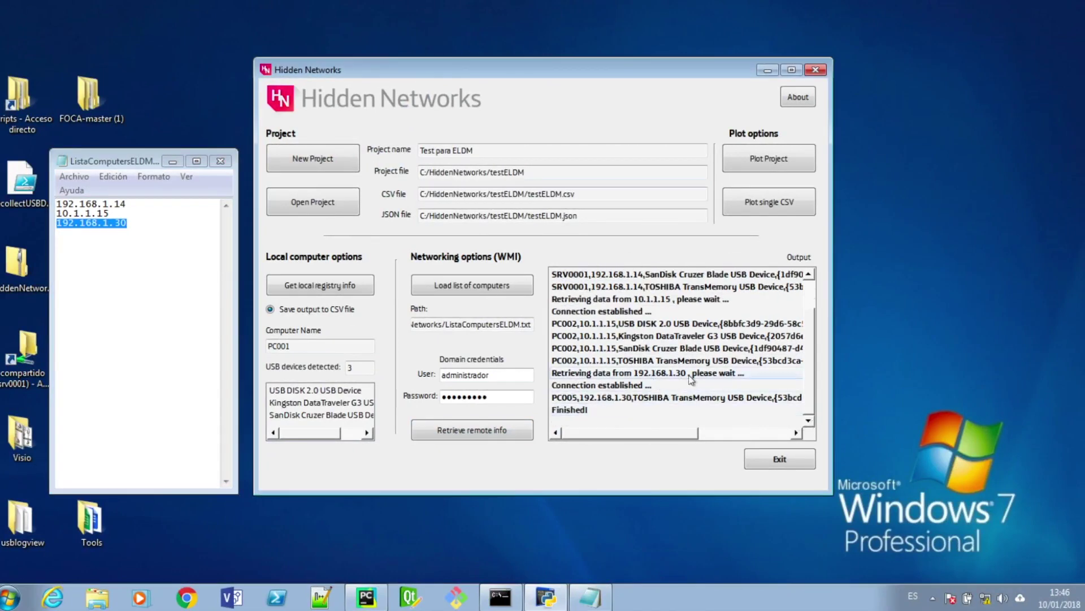
scroll(681, 350, "up", 1)
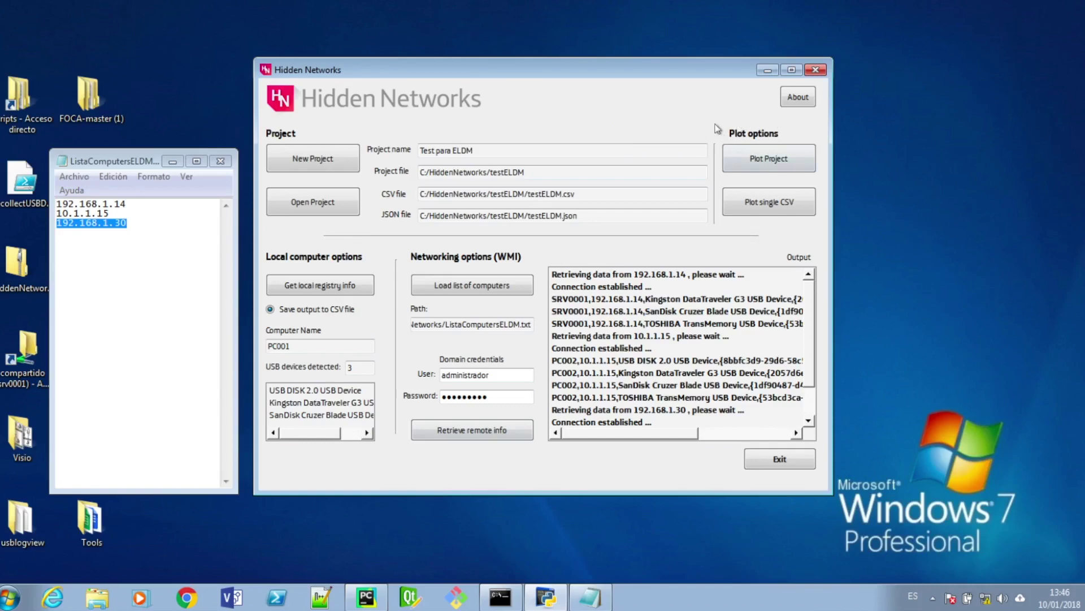
left_click(767, 160)
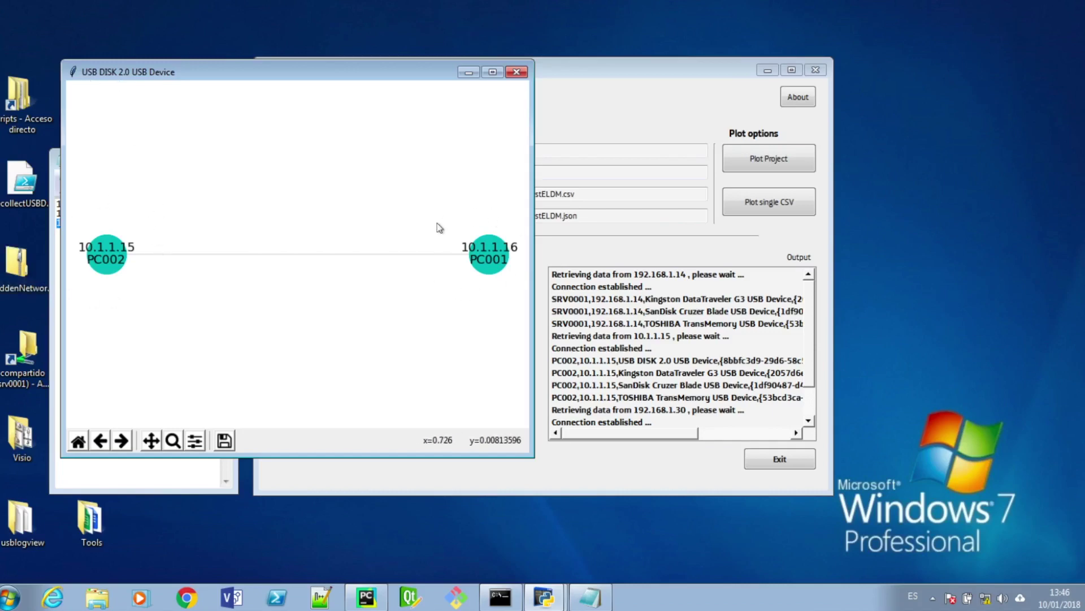
left_click(516, 72)
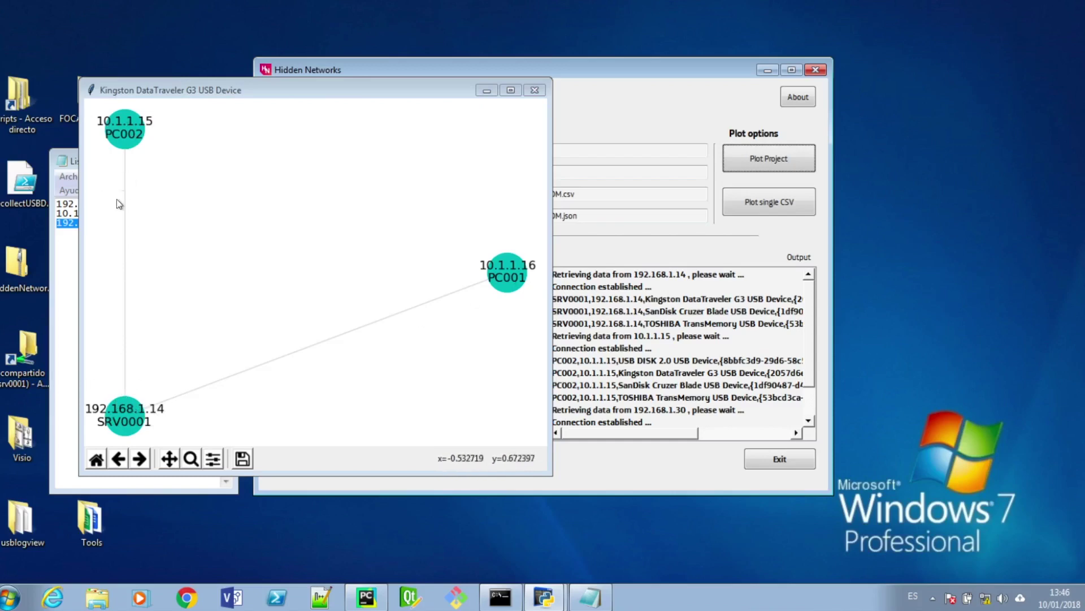
left_click(535, 90)
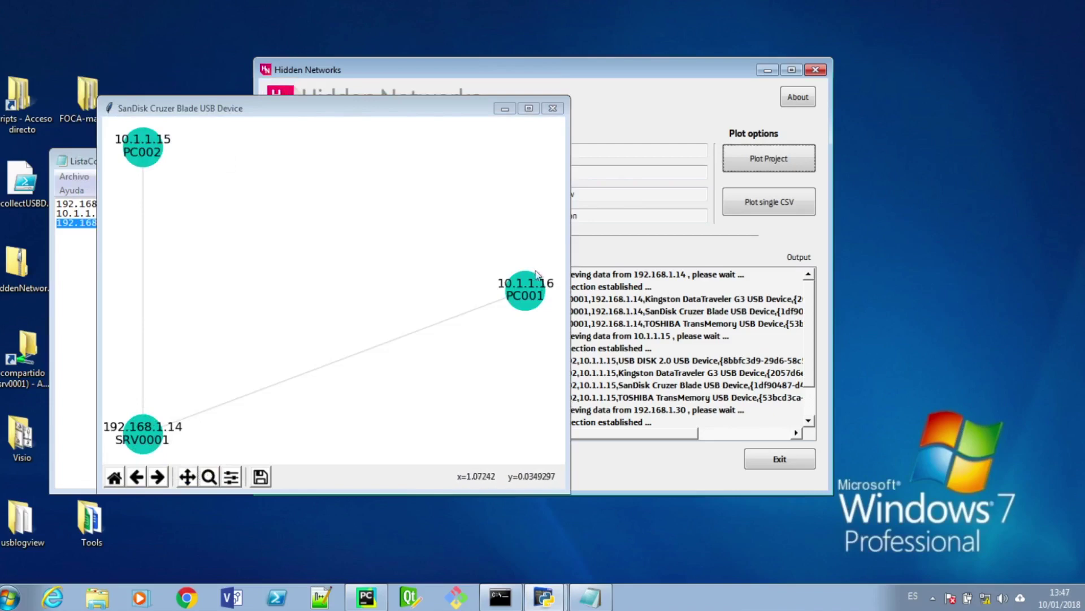
left_click(553, 108)
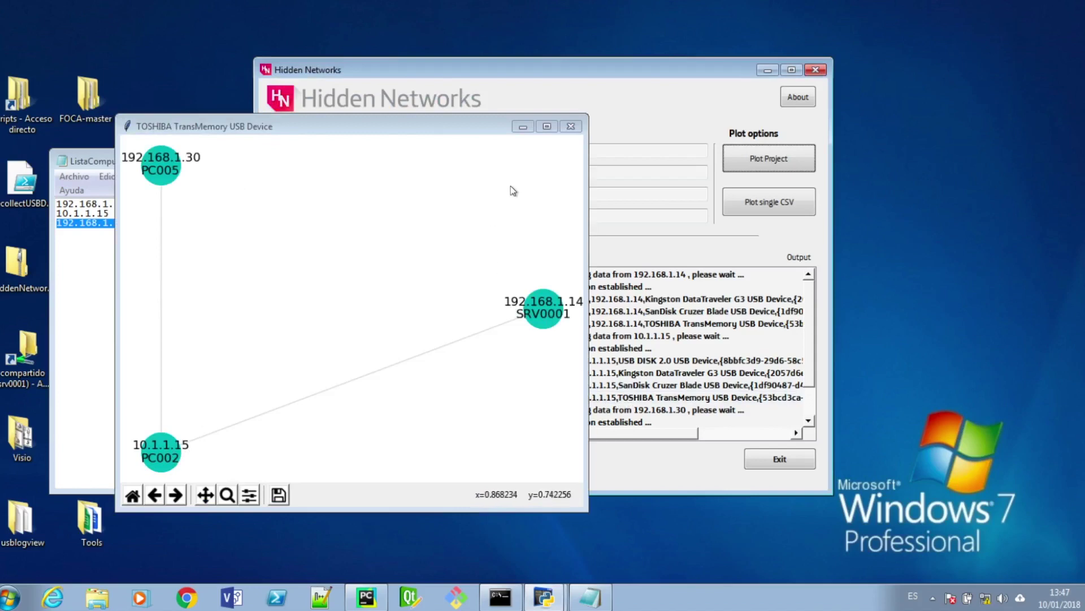
left_click(571, 127)
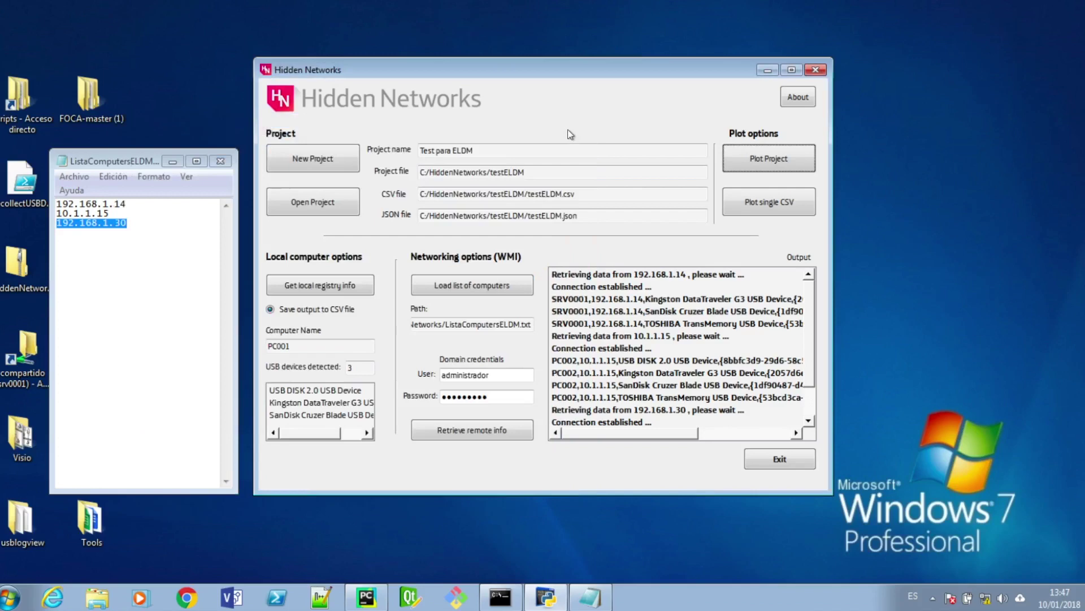
Step: Close the computer list, and open testELDM.csv from C:\HiddenNetworks\testELDM in a widened window to review its records
left_click(222, 162)
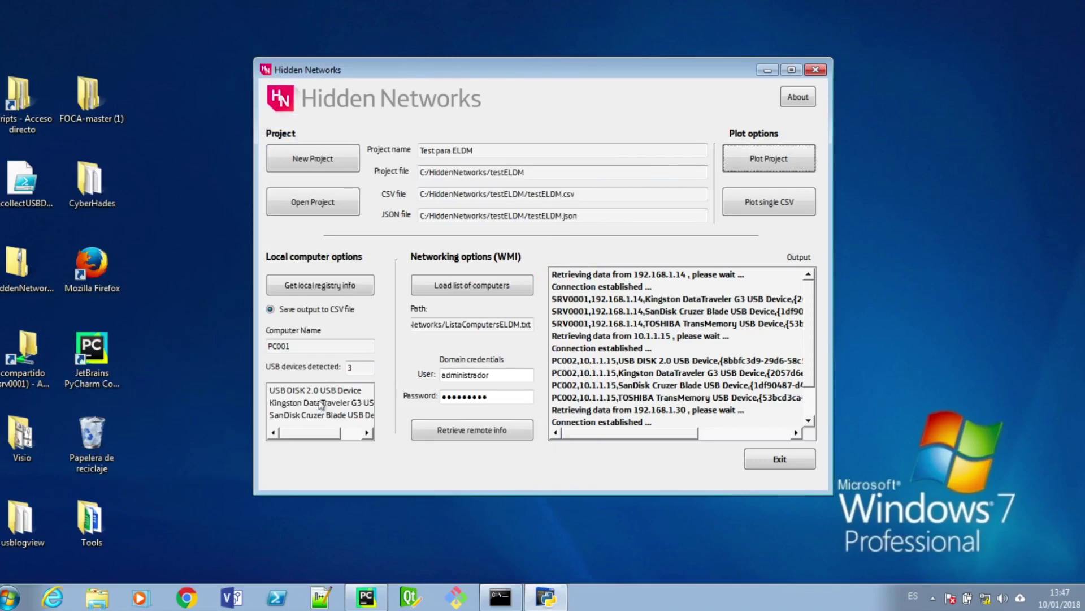
left_click(97, 594)
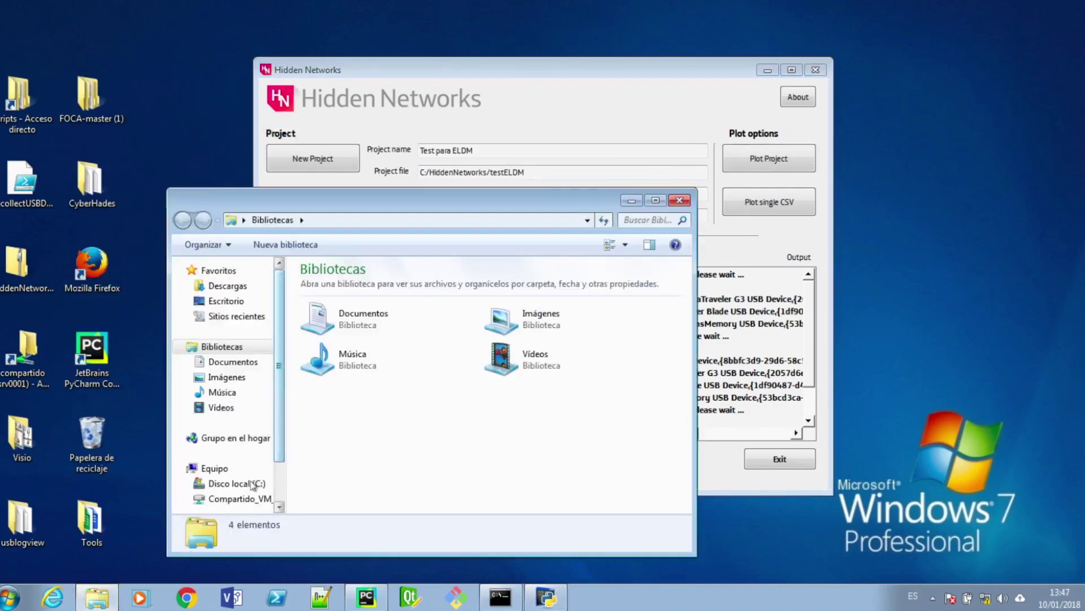
left_click(252, 485)
double_click(355, 329)
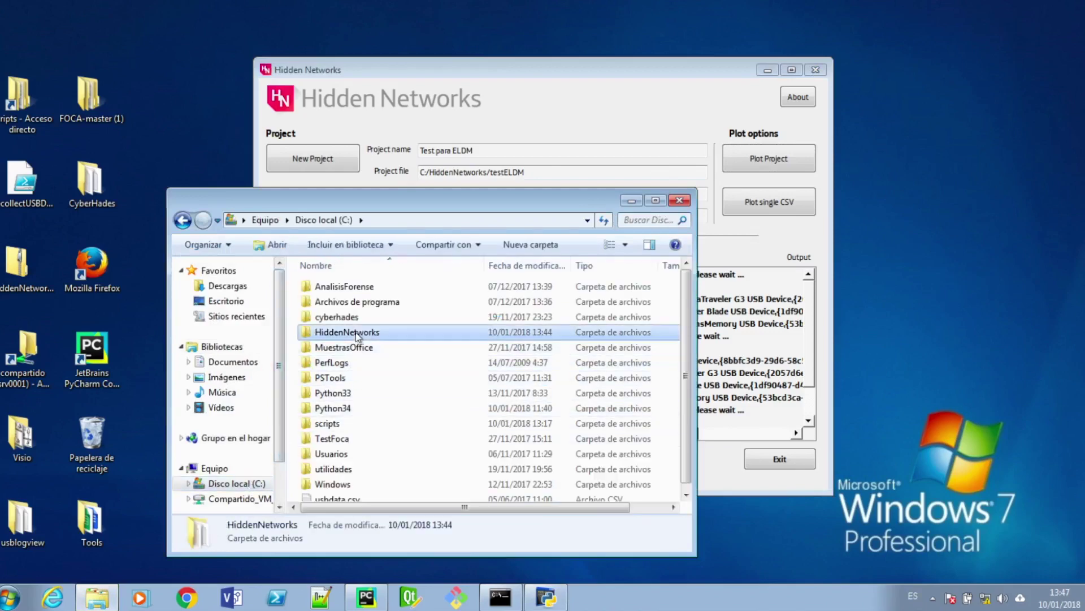
double_click(342, 317)
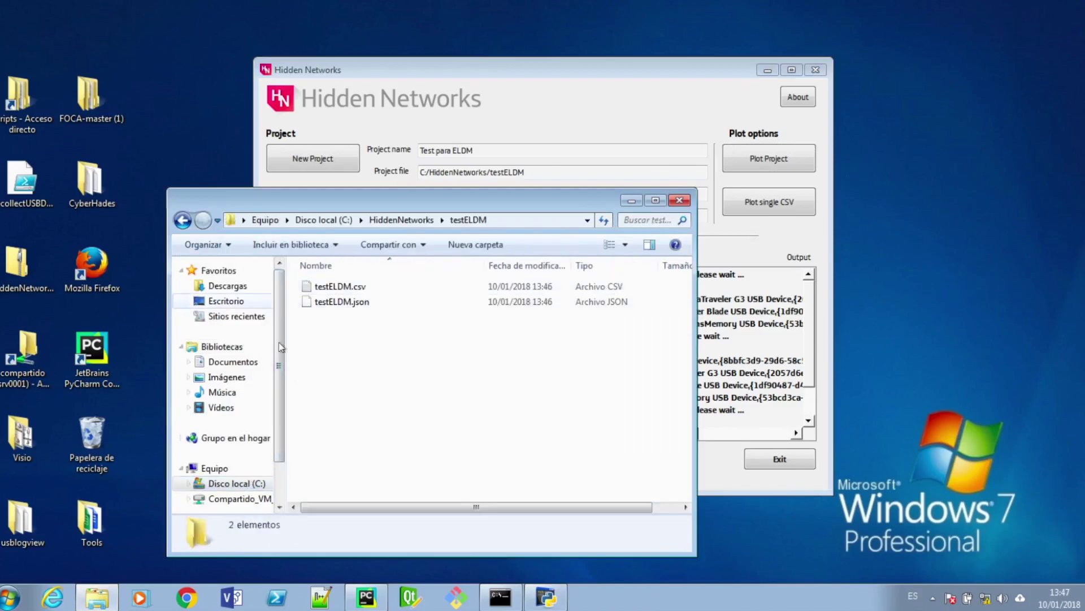
double_click(347, 286)
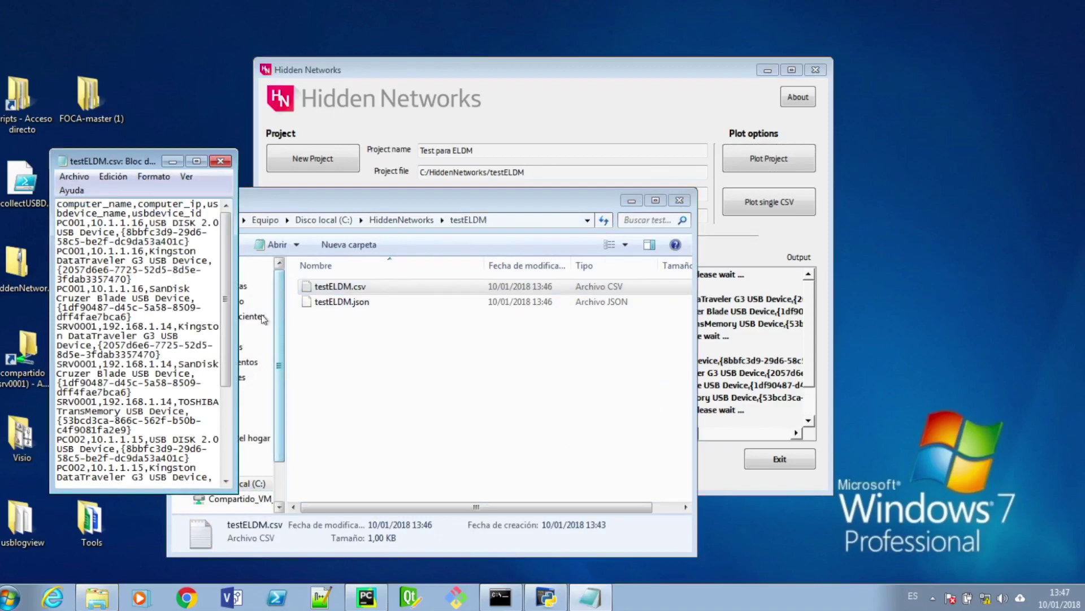
left_click_drag(589, 296, 683, 296)
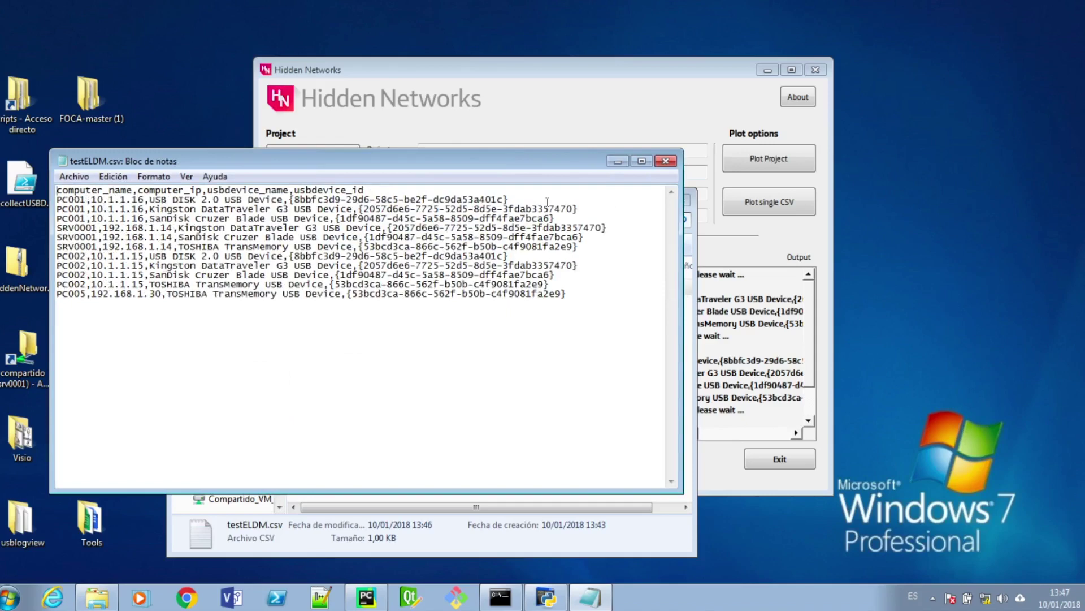
left_click(665, 161)
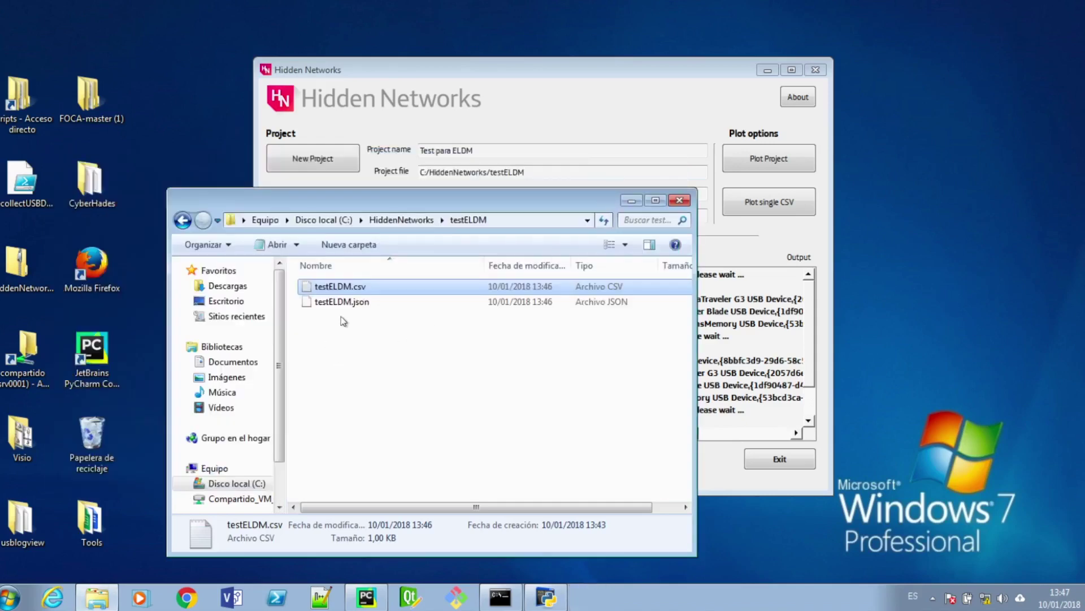
Step: Open testELDM.json in Notepad++ to view its contents, and close the editor
right_click(348, 300)
left_click(381, 326)
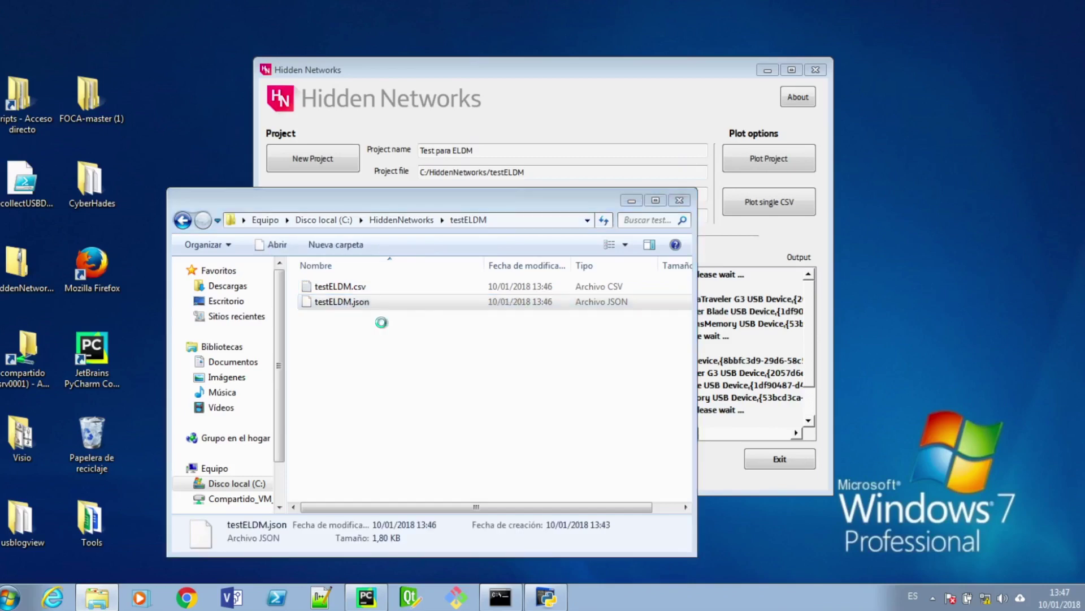
left_click_drag(507, 192, 950, 101)
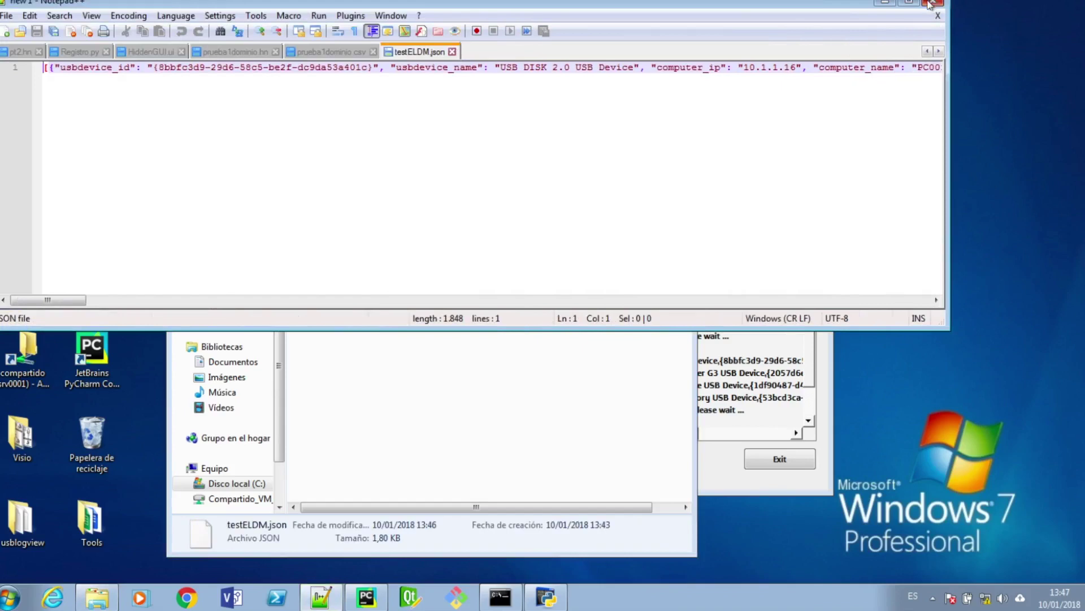
left_click(933, 2)
left_click(582, 341)
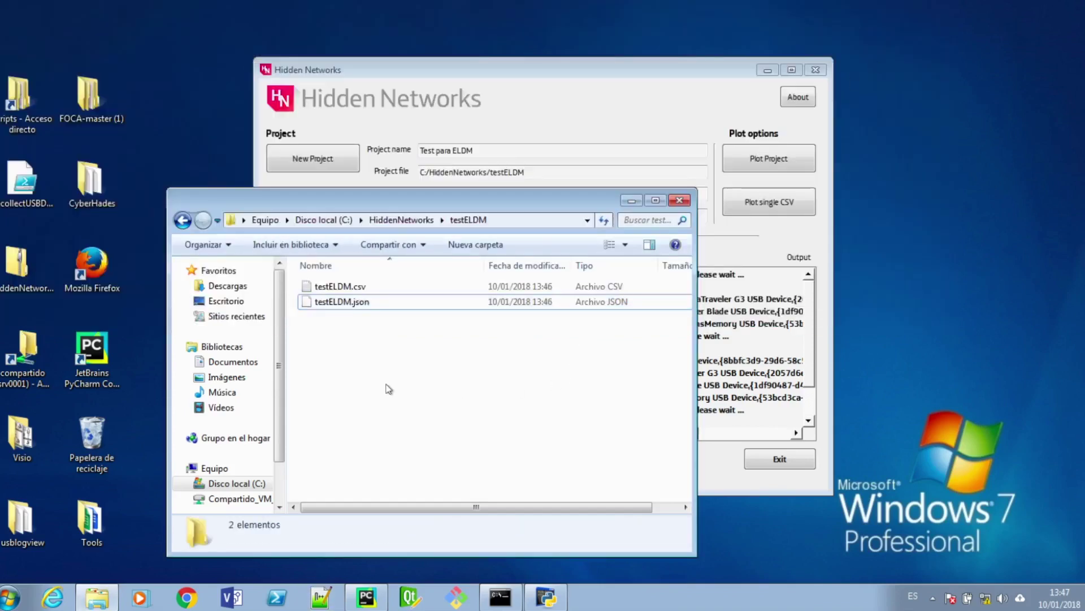
Step: View the project file testELDM.hn from the HiddenNetworks folder in Notepad++, and close the editor and the folder window
left_click(183, 220)
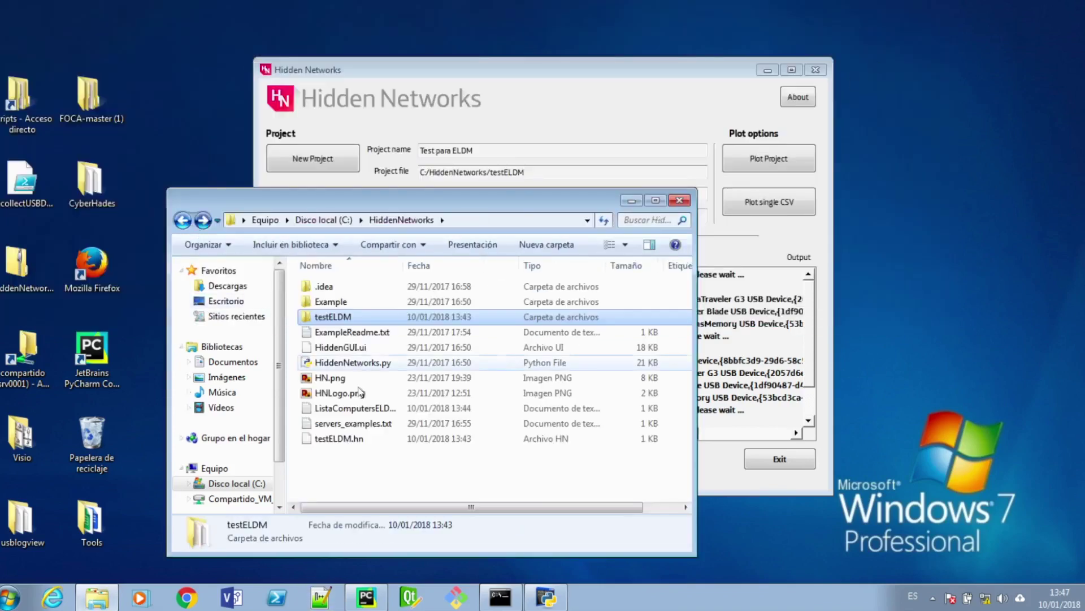
right_click(351, 440)
left_click(417, 279)
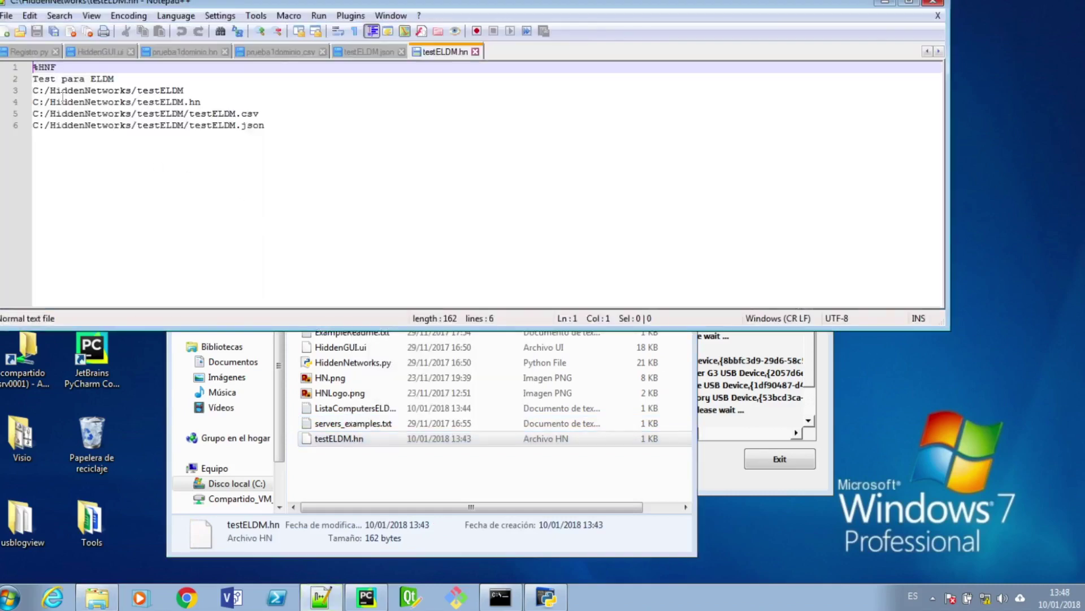
left_click(932, 3)
left_click(683, 195)
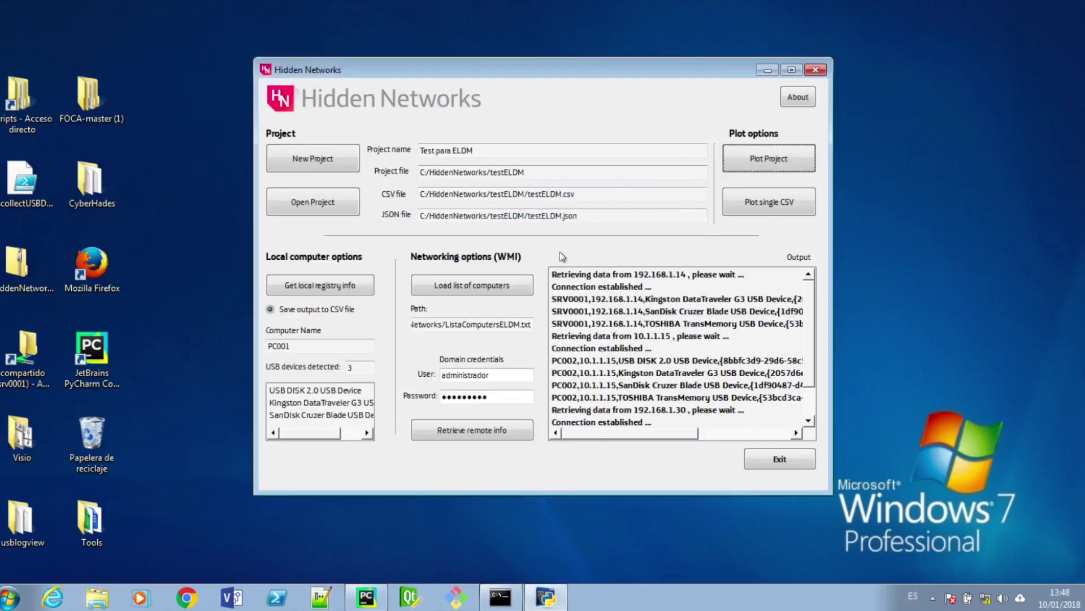